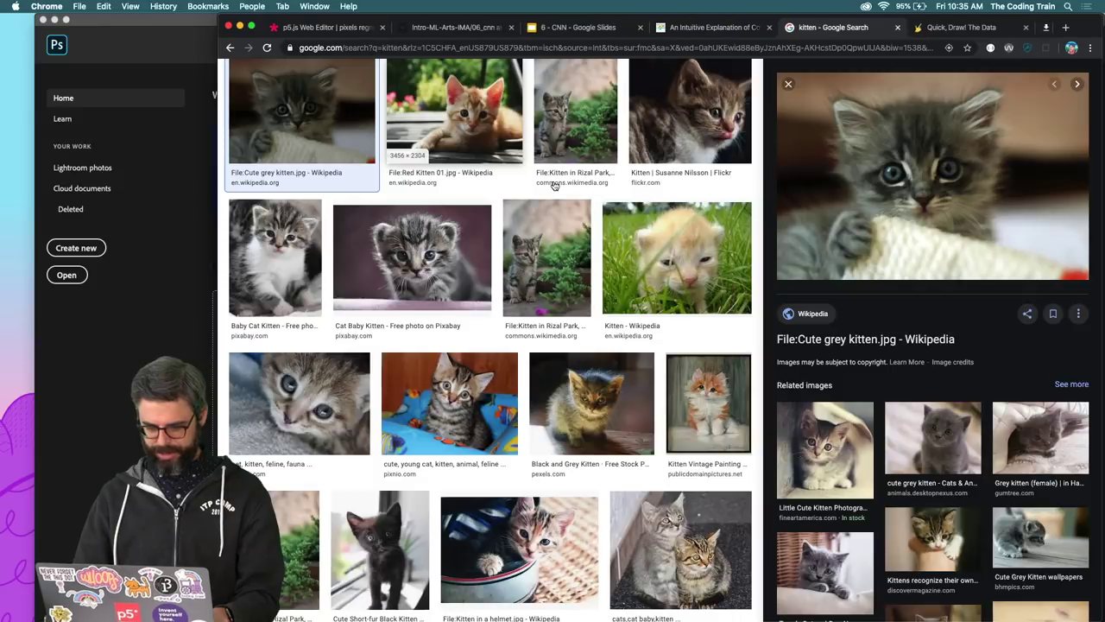
# Step: Open the Wikipedia file page of the cute grey kitten photo and display its 800 × 532 pixel version
pyautogui.click(893, 199)
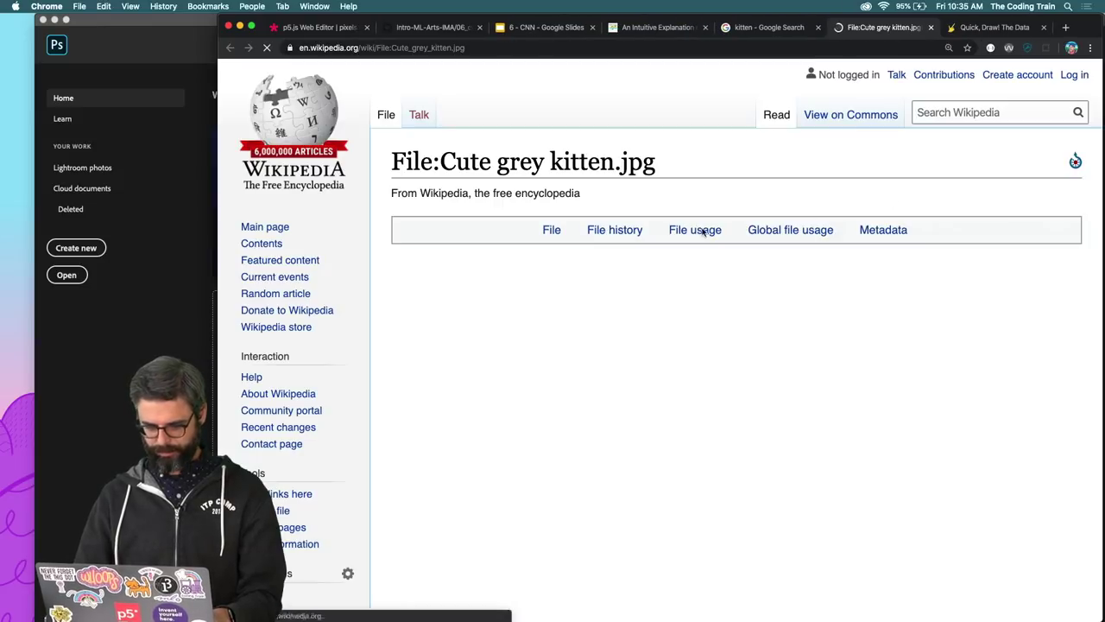
pyautogui.scroll(-5, 616, 392)
pyautogui.scroll(-1, 617, 392)
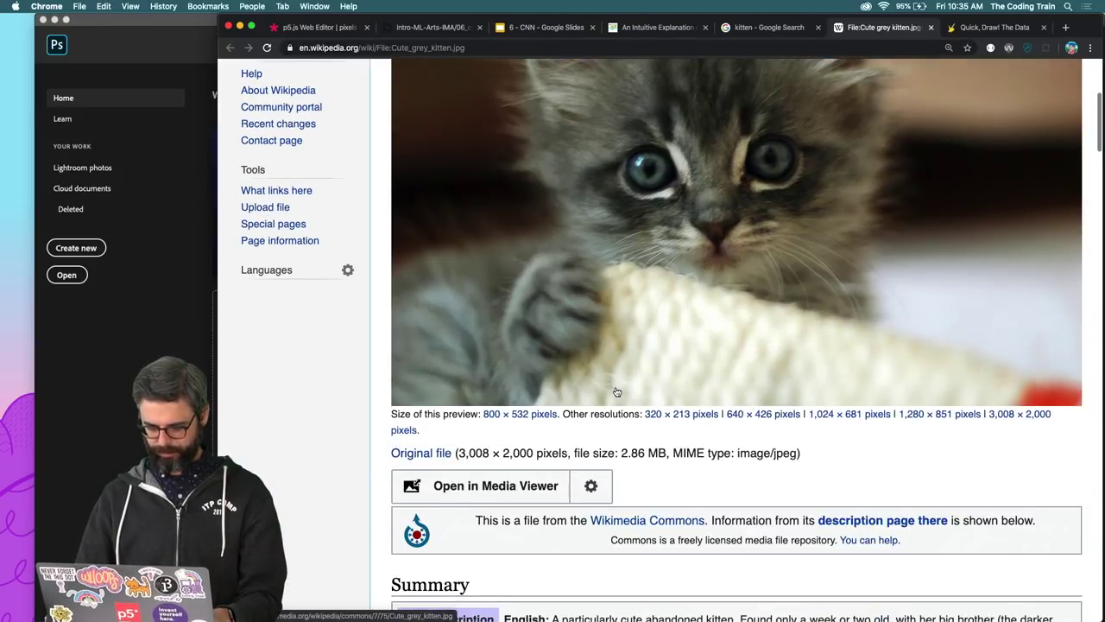
pyautogui.click(740, 417)
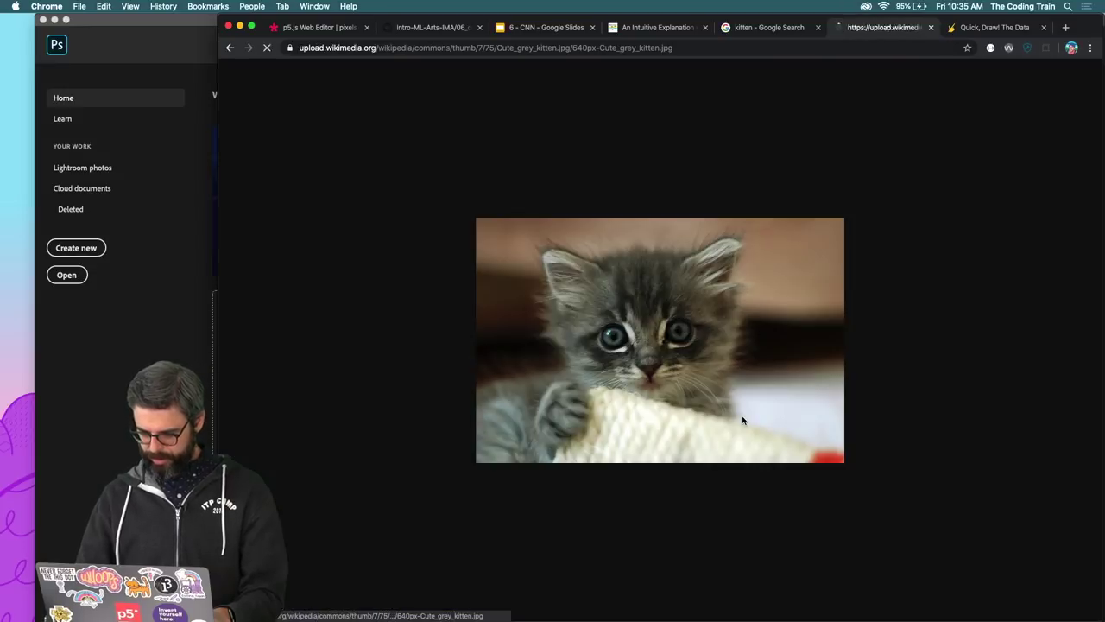
pyautogui.click(229, 49)
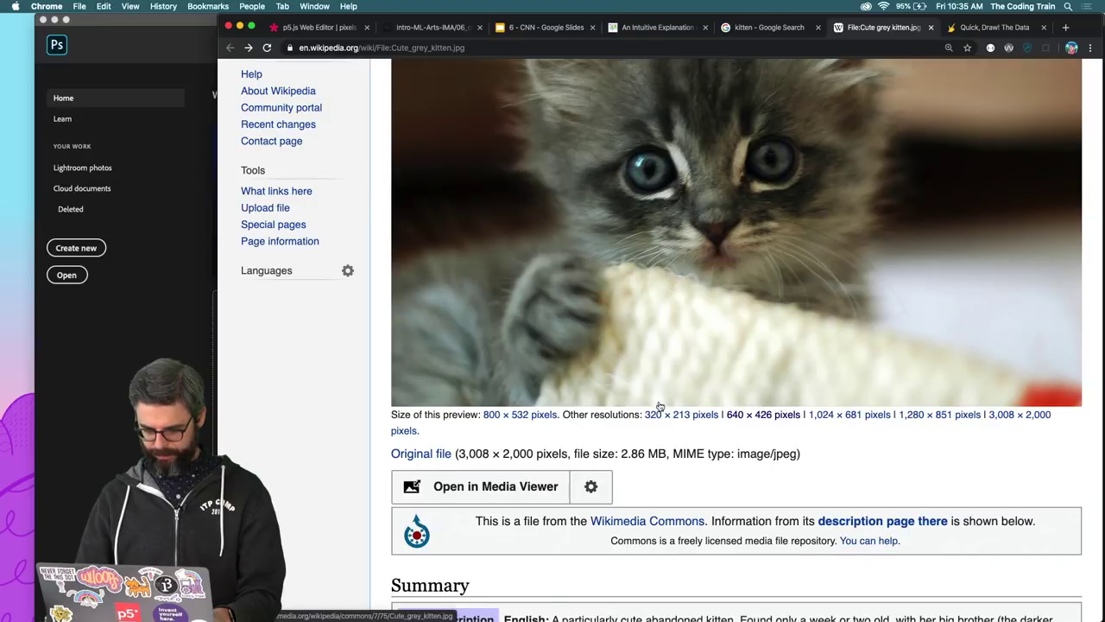
pyautogui.click(531, 418)
# Step: Copy the displayed kitten image and save it to Downloads as a JPEG named kitten
pyautogui.rightClick(618, 328)
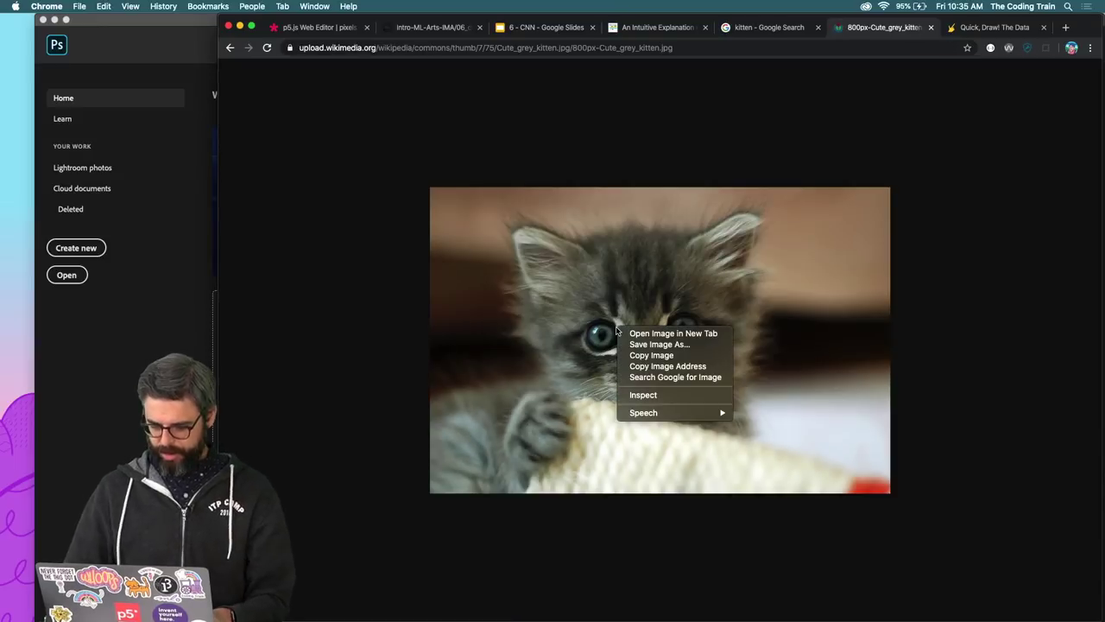
pyautogui.click(651, 354)
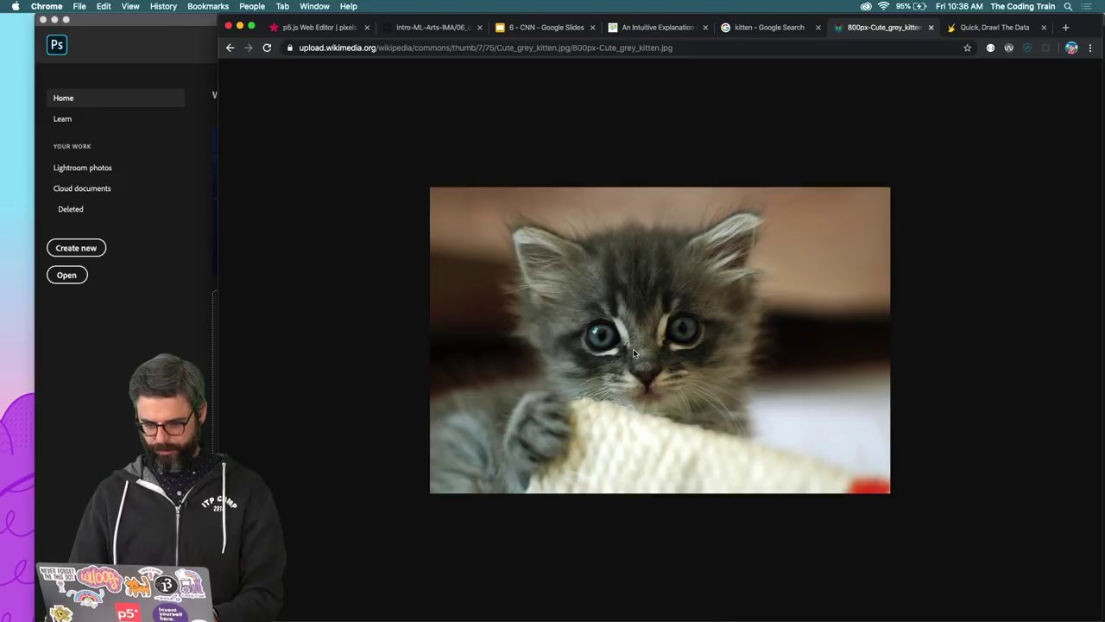
pyautogui.rightClick(578, 298)
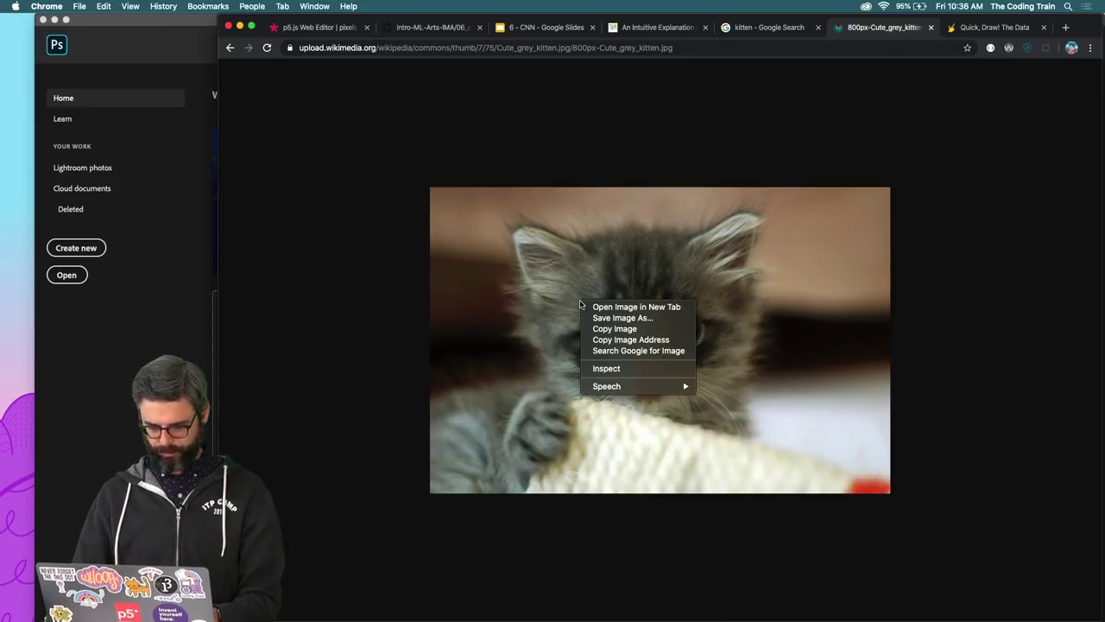
pyautogui.click(609, 317)
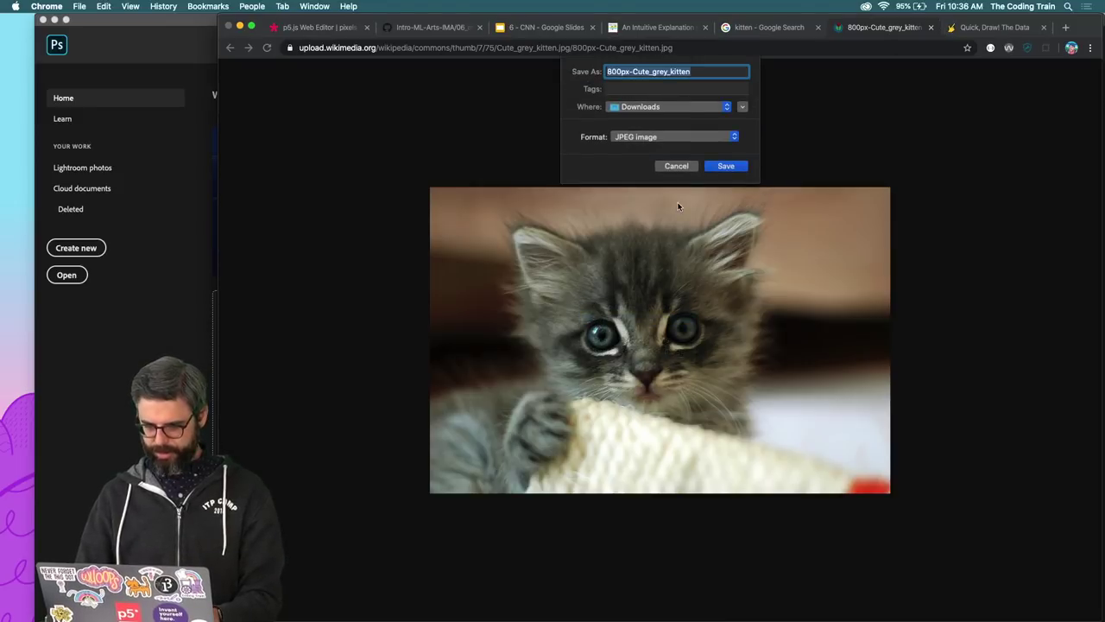
pyautogui.write('kitten')
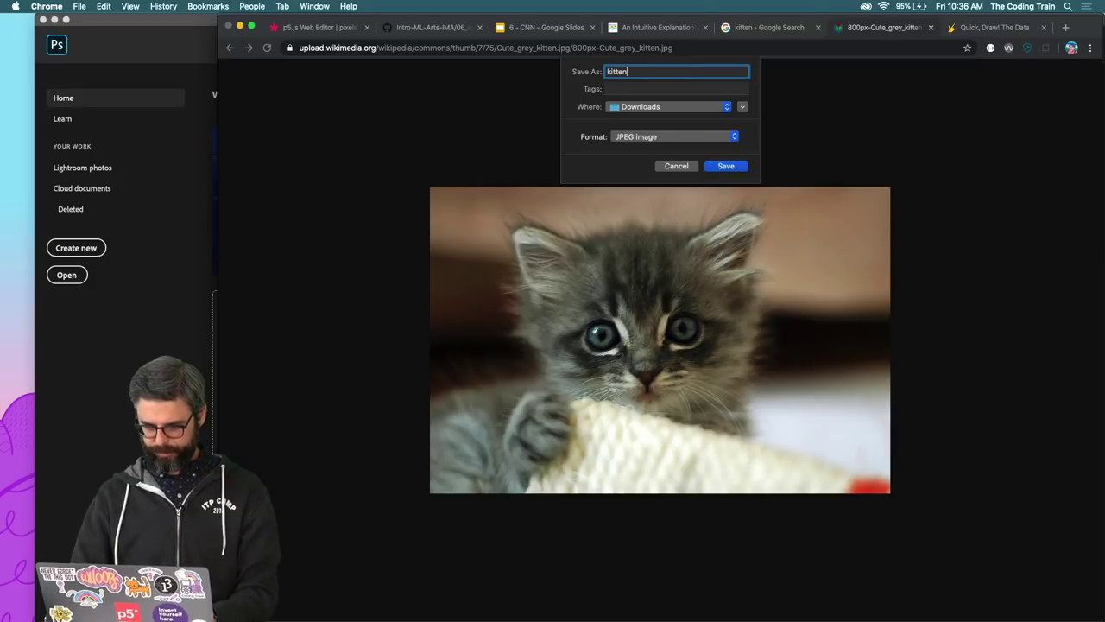
pyautogui.press('Return')
pyautogui.press('super+w')
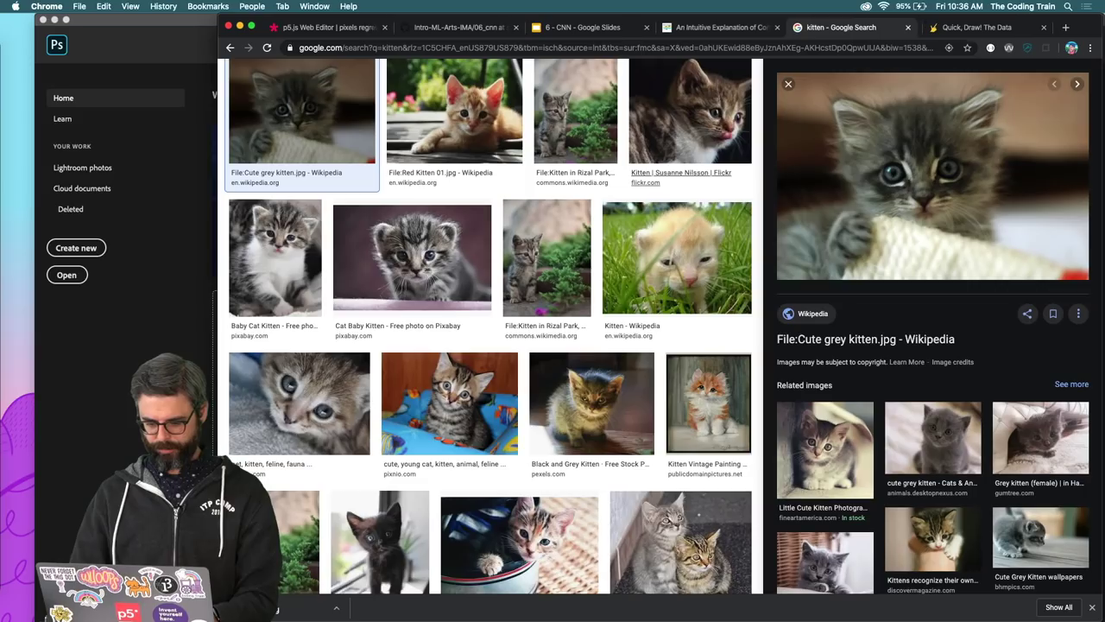
# Step: Switch to Photoshop and browse the Downloads folder for a file to open, listed by date modified with the newest first
pyautogui.press('super+Tab')
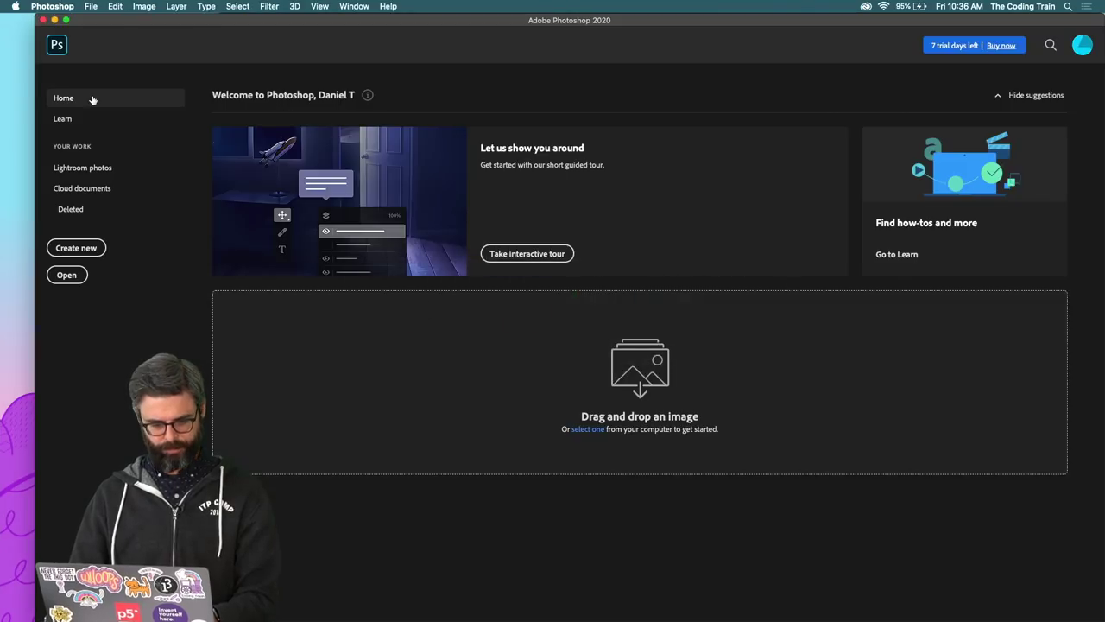
pyautogui.click(91, 6)
pyautogui.click(99, 32)
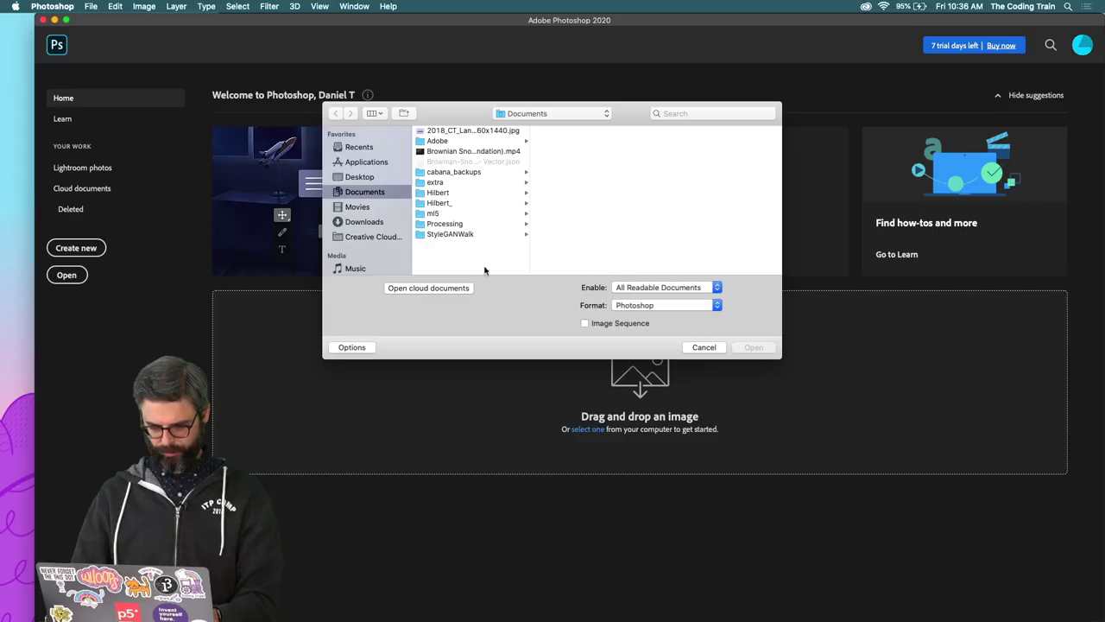
pyautogui.click(364, 222)
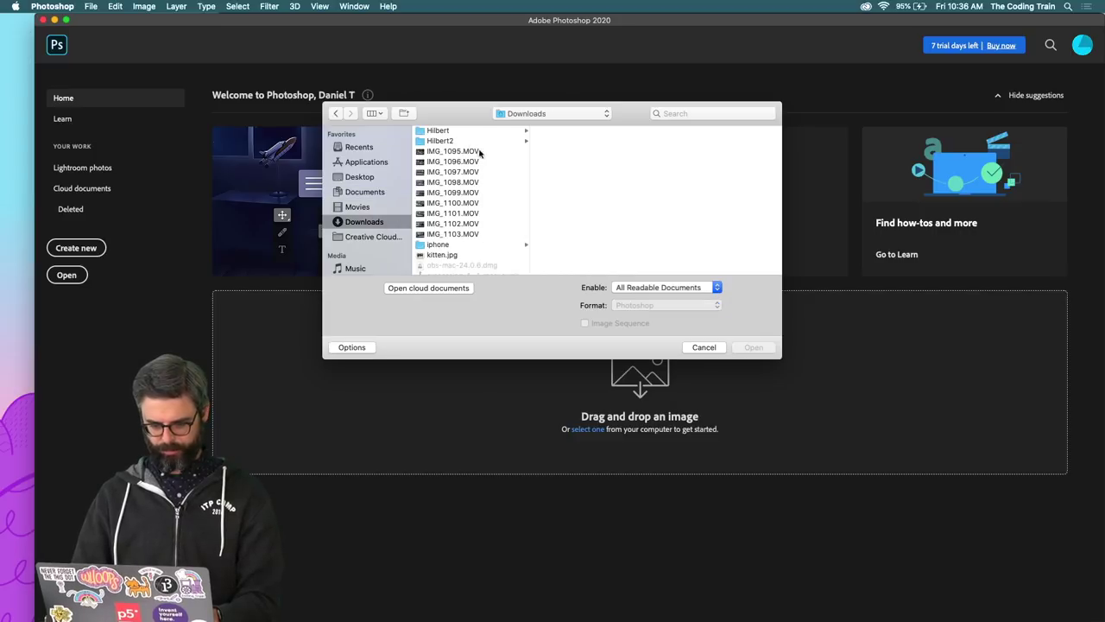
pyautogui.click(375, 119)
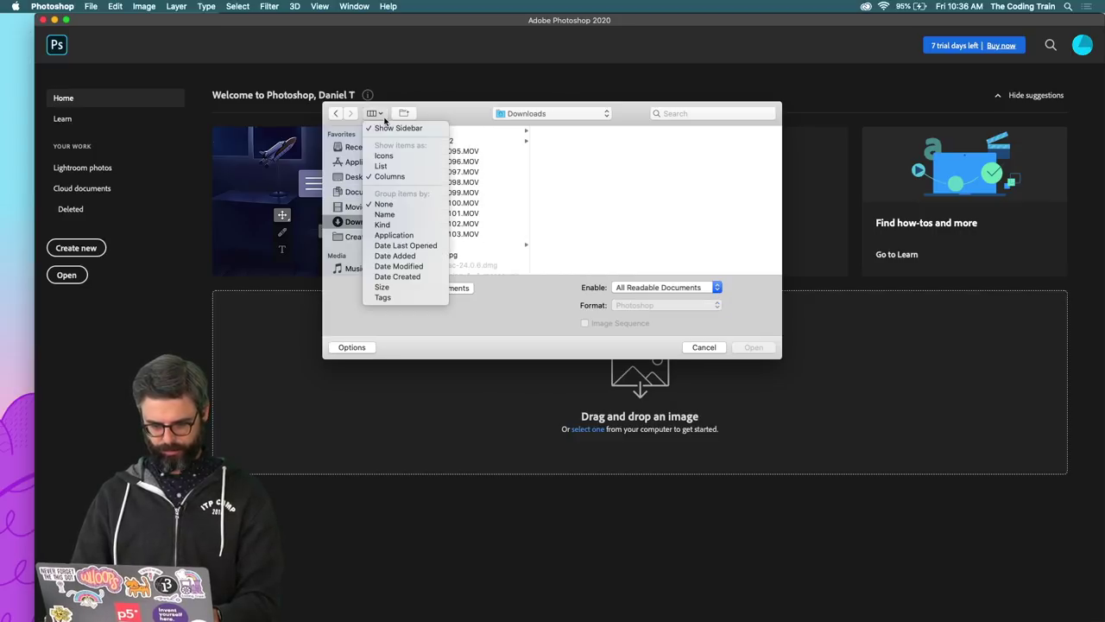
pyautogui.click(389, 167)
pyautogui.click(623, 132)
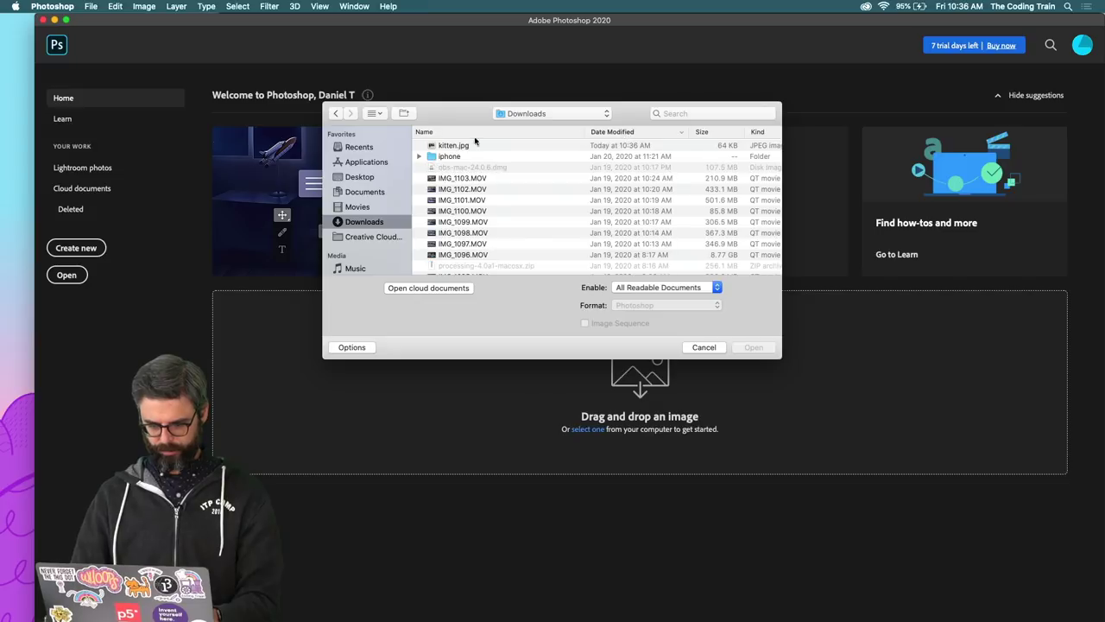
# Step: Open kitten.jpg and allow Photoshop to access the Downloads folder
pyautogui.click(471, 145)
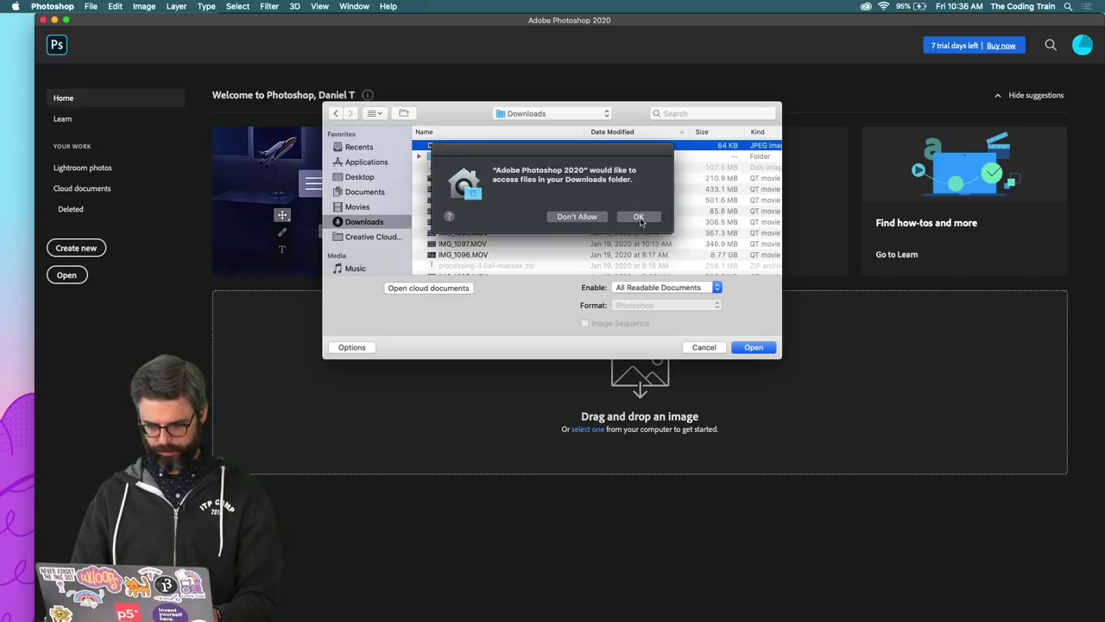
pyautogui.click(639, 216)
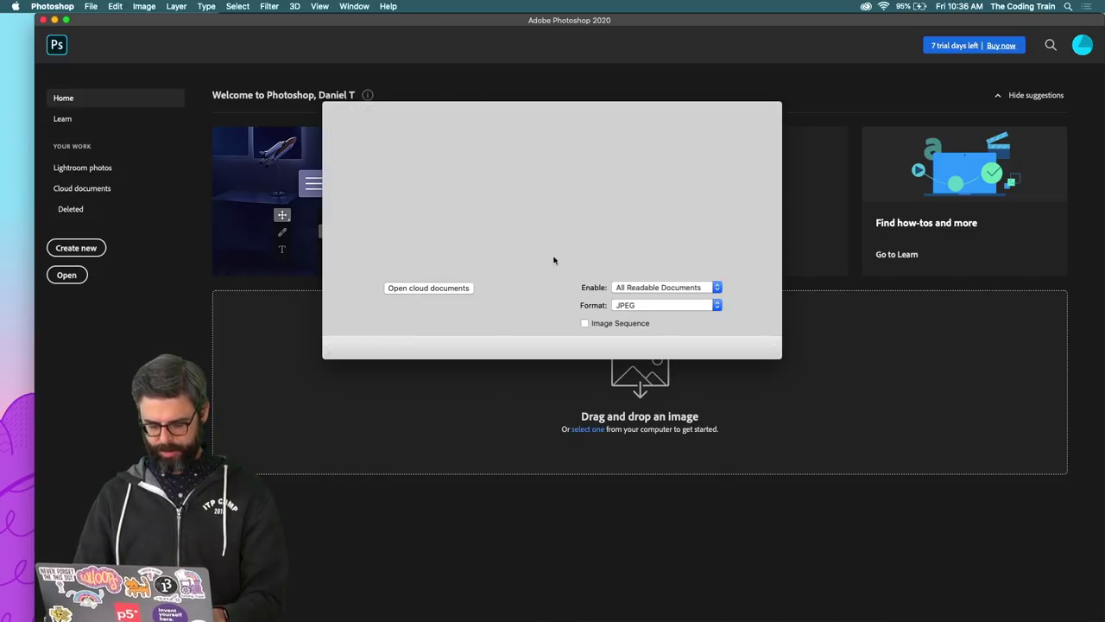
pyautogui.press('Return')
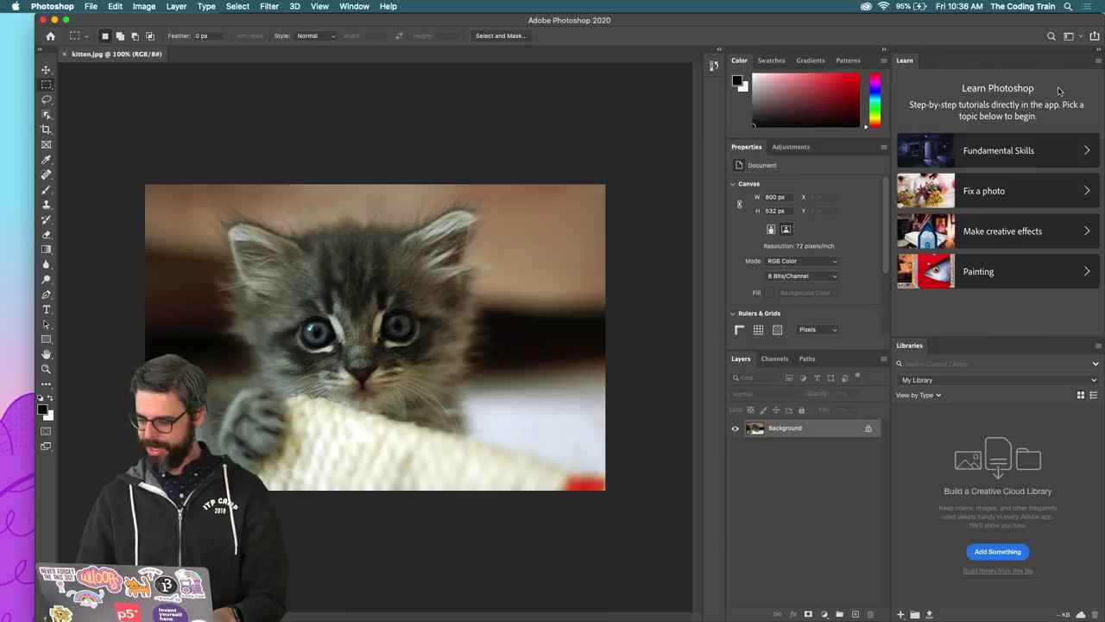
# Step: Collapse the Learn and Libraries panels and narrow the Photoshop window
pyautogui.click(1099, 53)
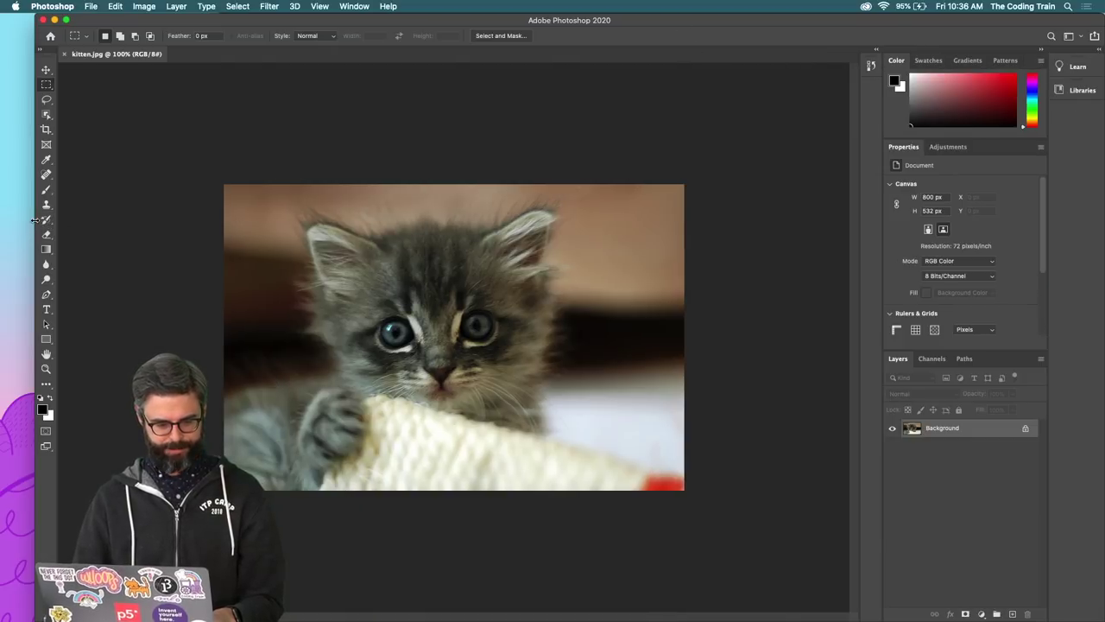
pyautogui.moveTo(33, 220); pyautogui.dragTo(172, 225)
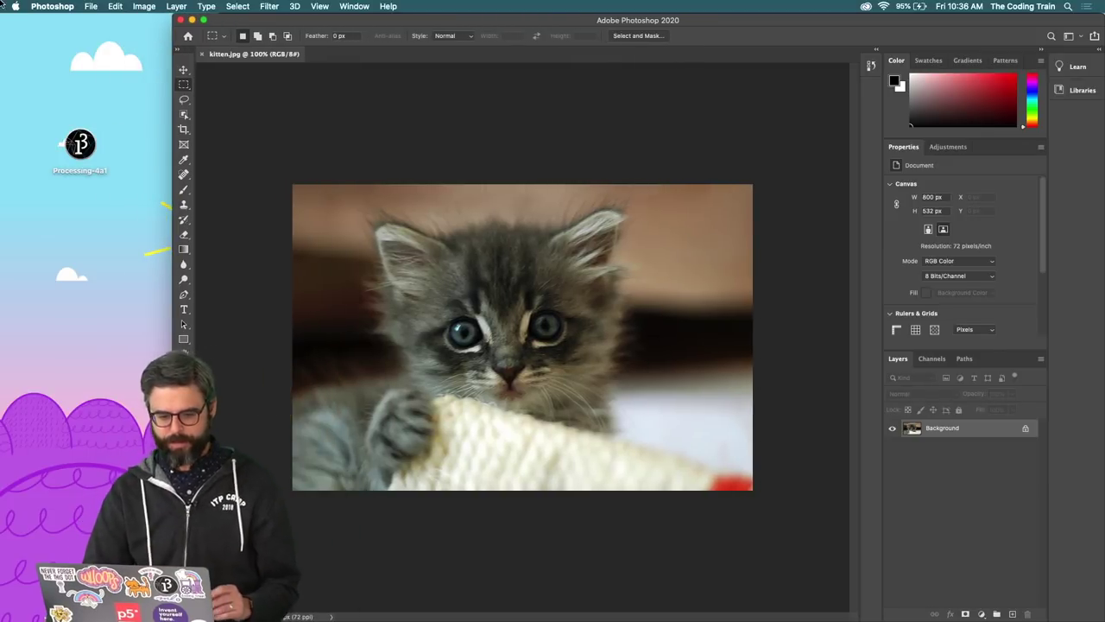
# Step: Start the Custom convolution filter on the kitten image
pyautogui.click(270, 7)
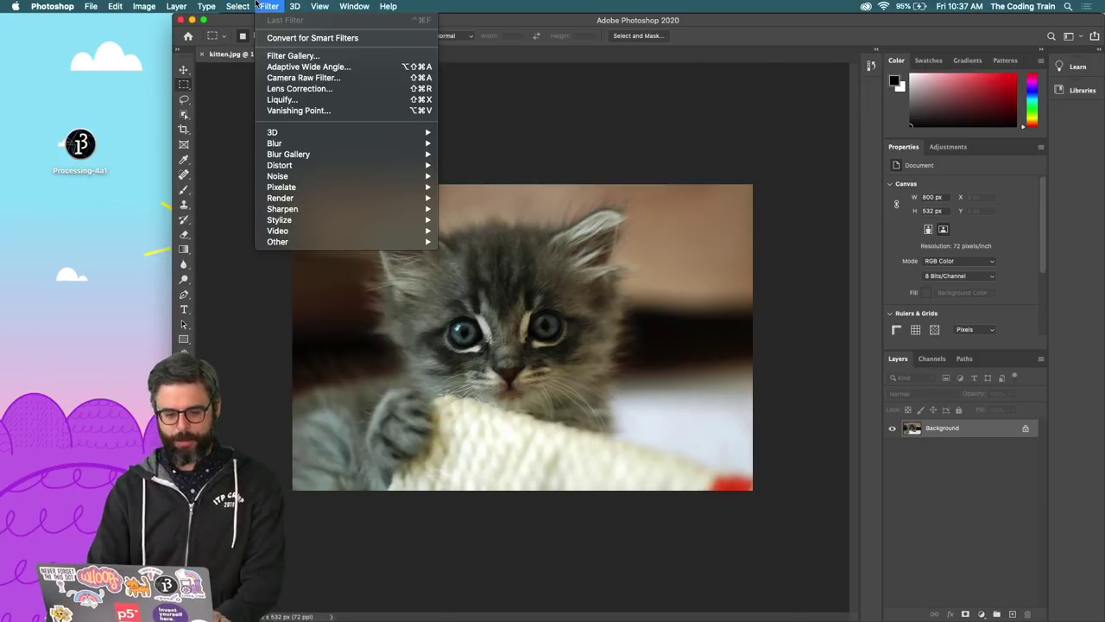
pyautogui.moveTo(289, 155)
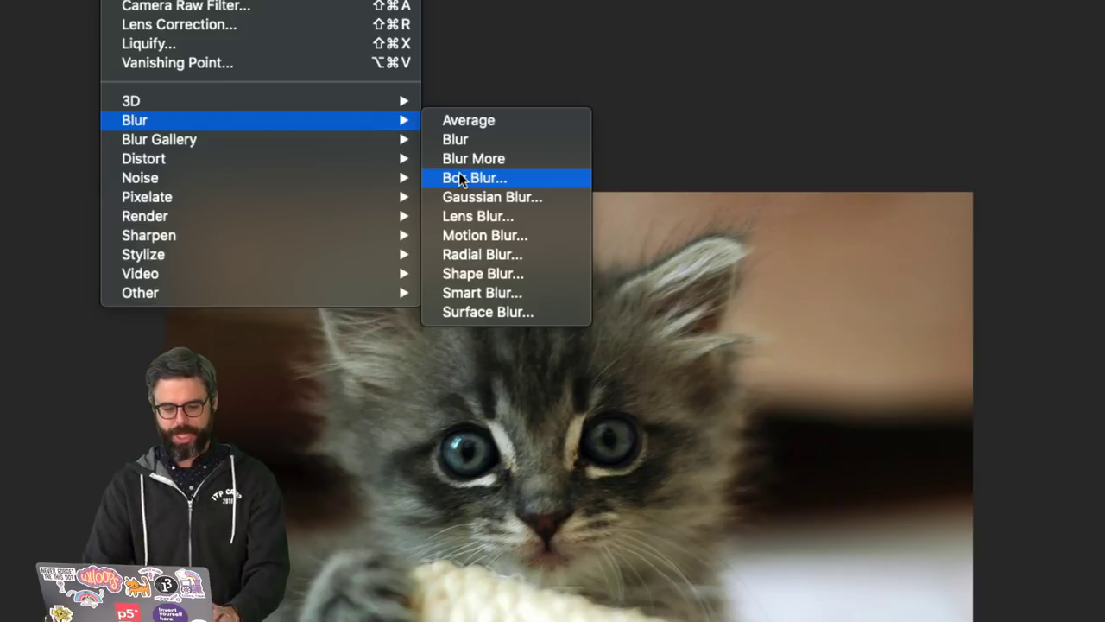
pyautogui.moveTo(306, 276)
pyautogui.moveTo(325, 295)
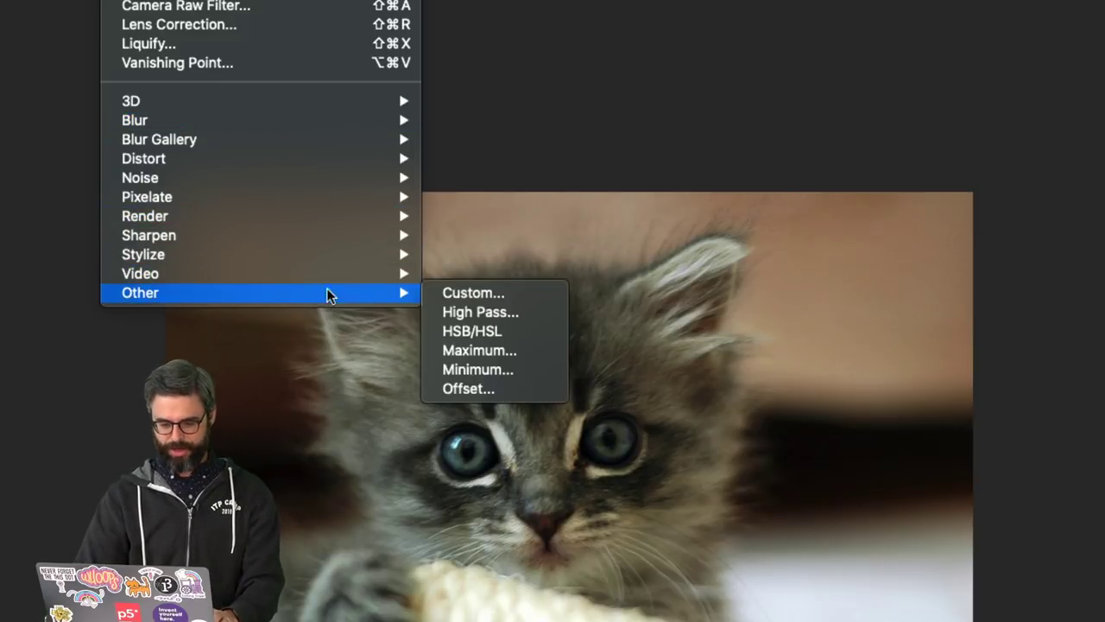
pyautogui.click(437, 292)
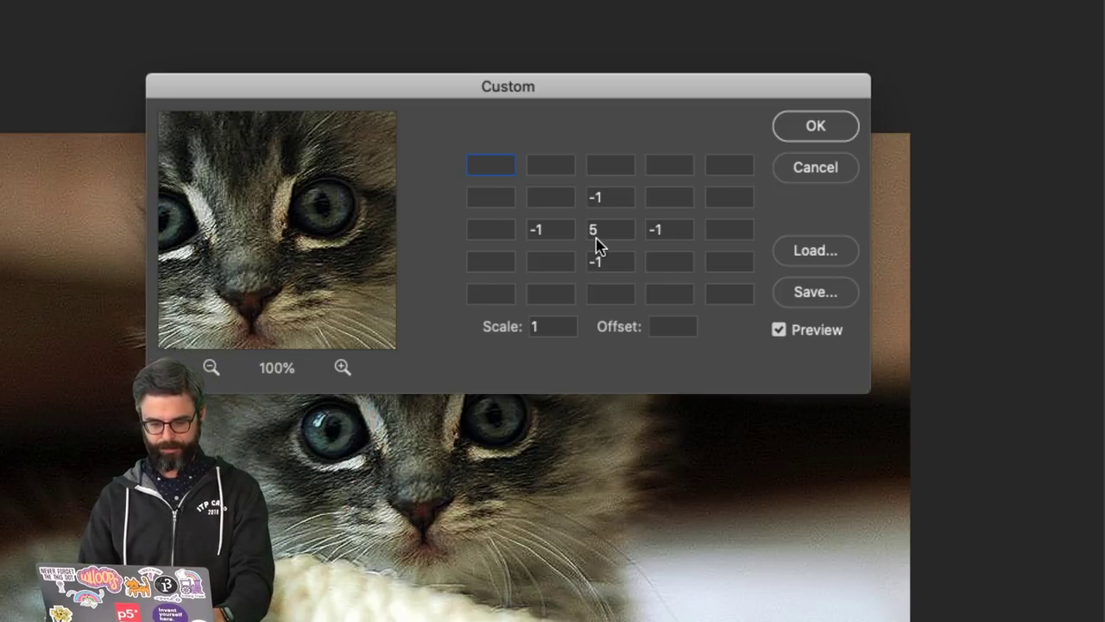
# Step: In the kernel's central 3×3 cells, set the whole first column to -1 and the whole middle column to 1
pyautogui.click(556, 200)
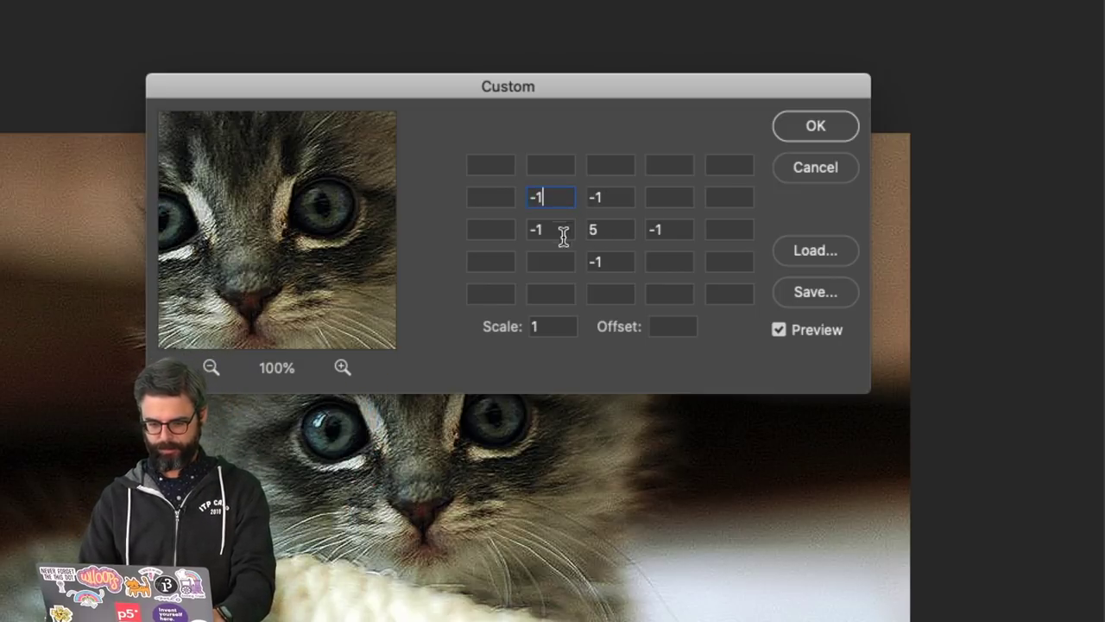
pyautogui.click(560, 255)
pyautogui.click(610, 197)
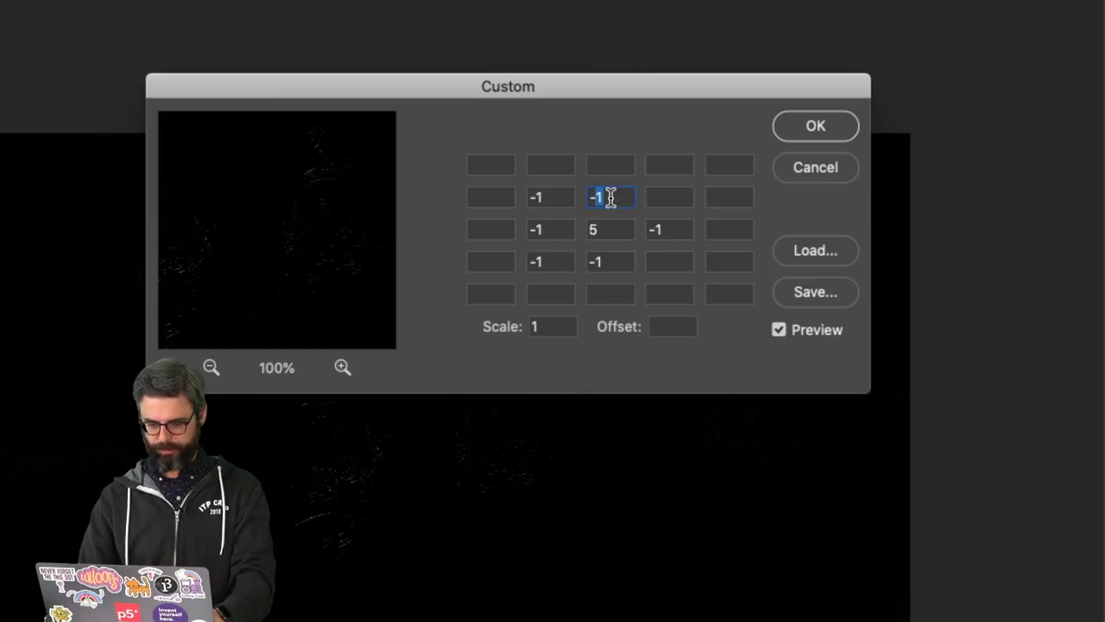
pyautogui.press('BackSpace')
pyautogui.write('1')
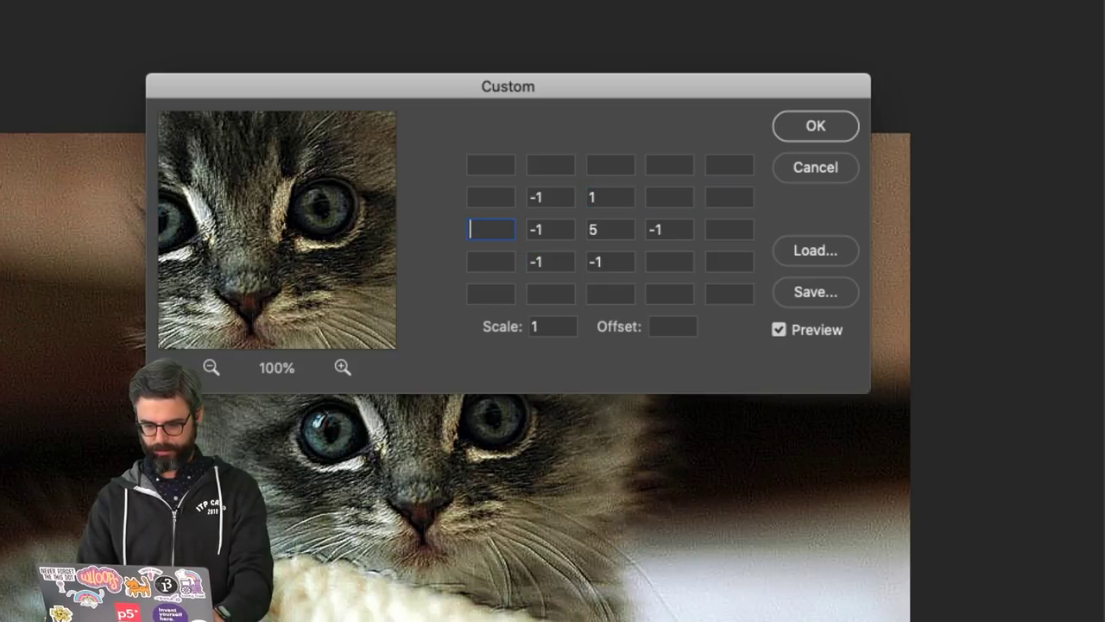
pyautogui.press('Tab')
pyautogui.press('Tab')
pyautogui.press('Tab')
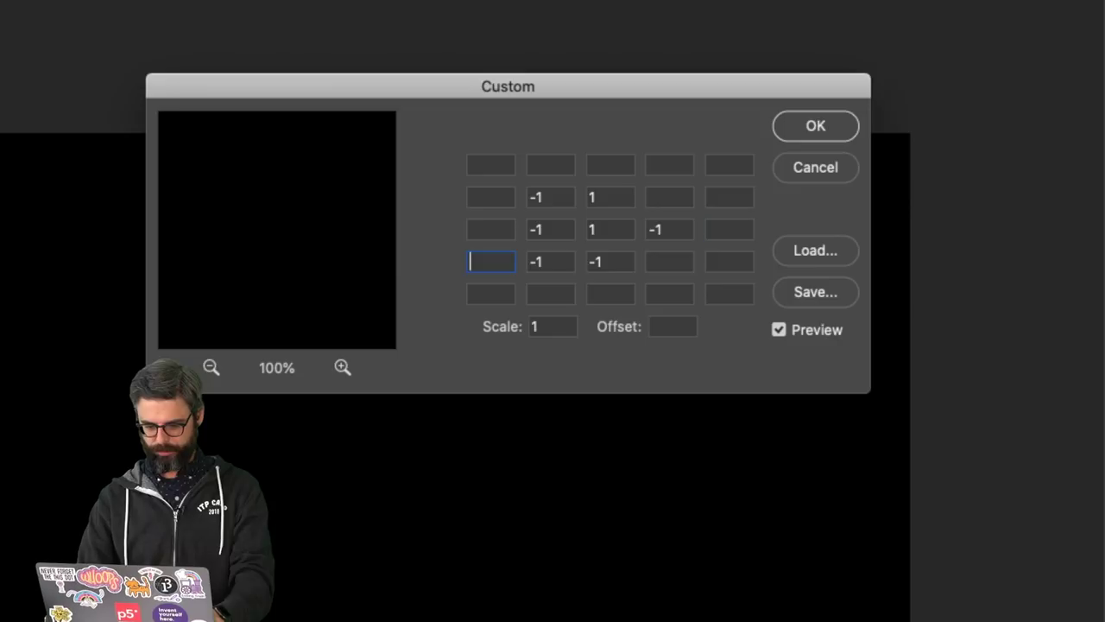
pyautogui.press('Tab')
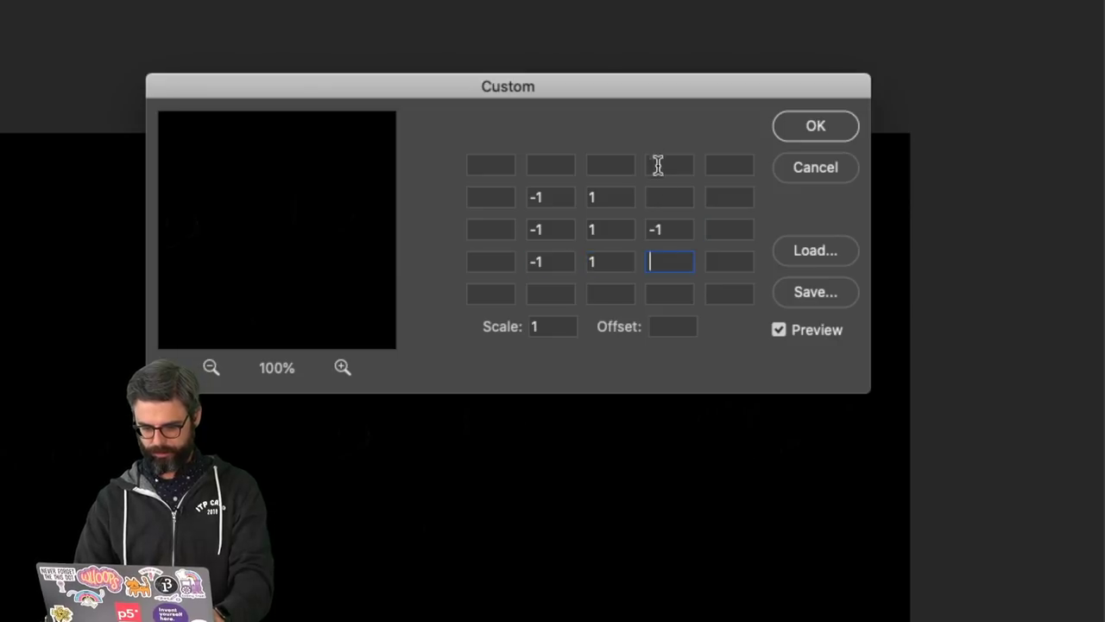
# Step: Set all three cells of the last column in the kernel's central 3×3 block to 0
pyautogui.write('0')
pyautogui.doubleClick(667, 226)
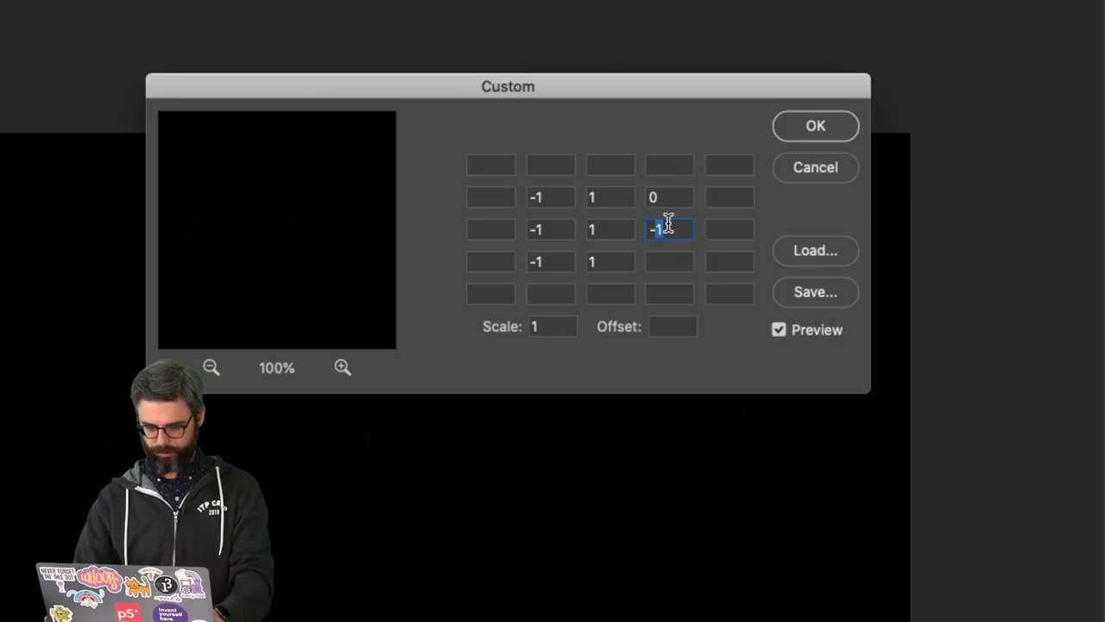
pyautogui.press('Tab')
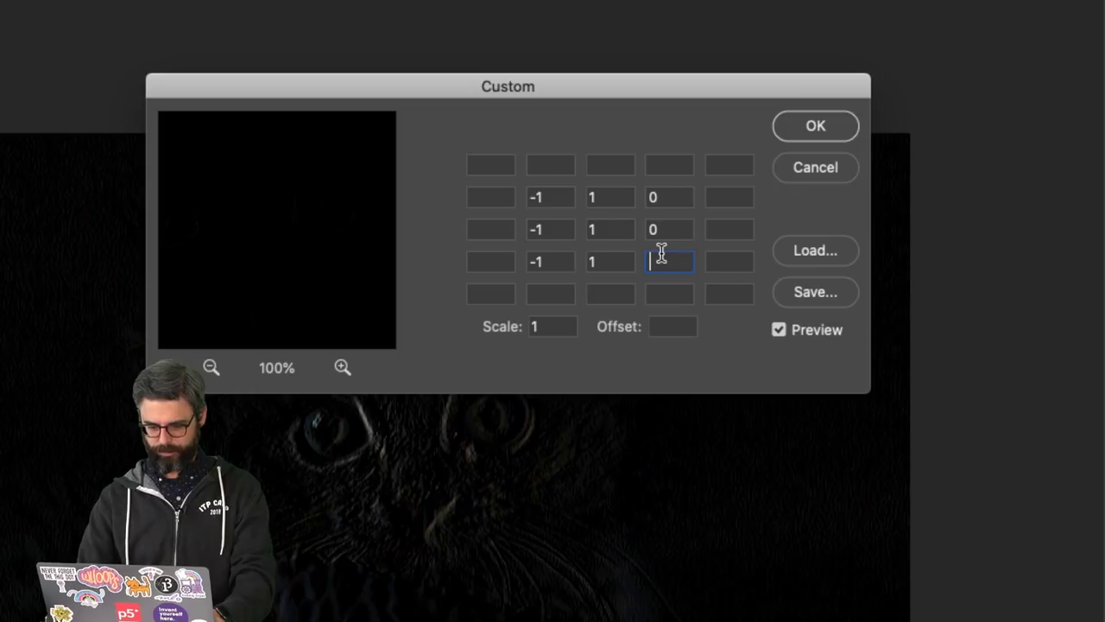
pyautogui.write('0')
# Step: Move the Custom filter dialog aside and examine the filtered preview at different magnifications, ending at 67%
pyautogui.moveTo(569, 93); pyautogui.dragTo(651, 74)
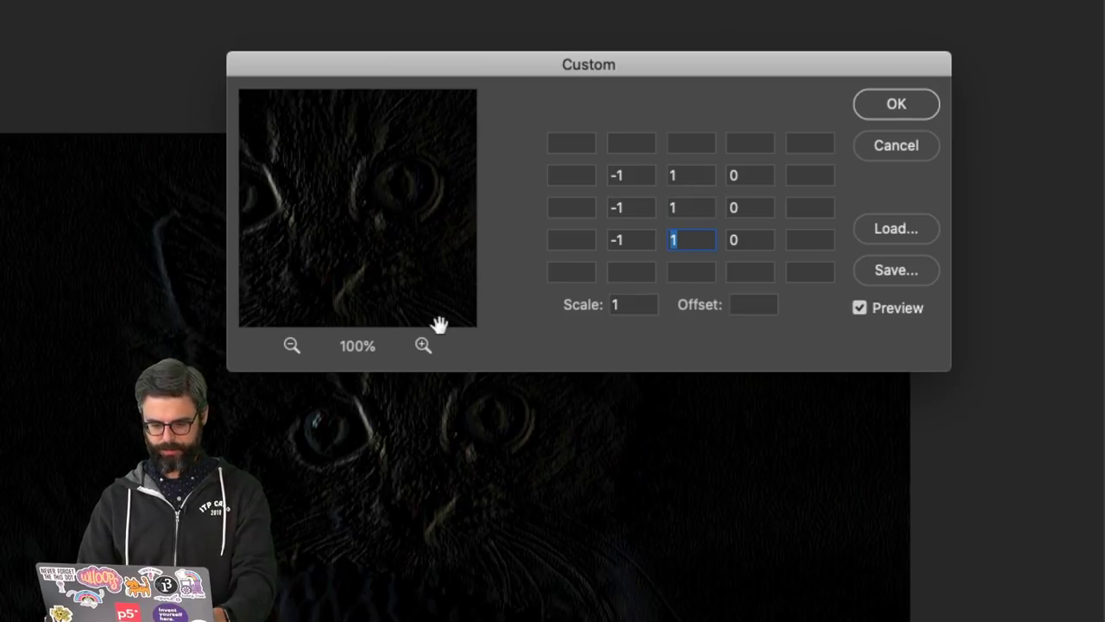
pyautogui.doubleClick(422, 346)
pyautogui.click(423, 346)
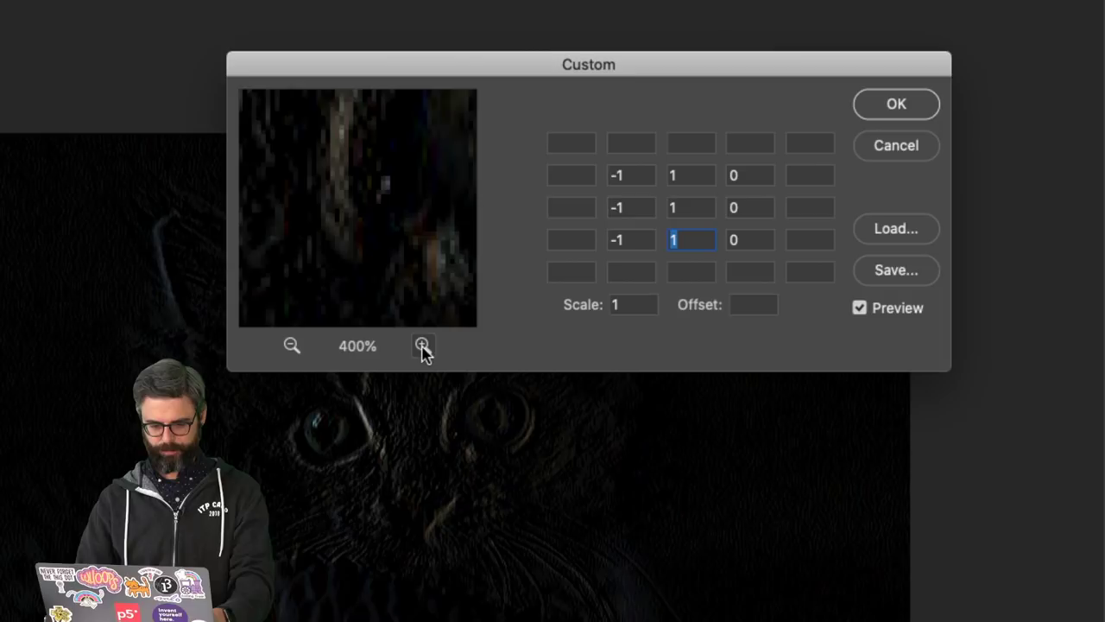
pyautogui.doubleClick(292, 345)
pyautogui.doubleClick(292, 346)
pyautogui.click(292, 346)
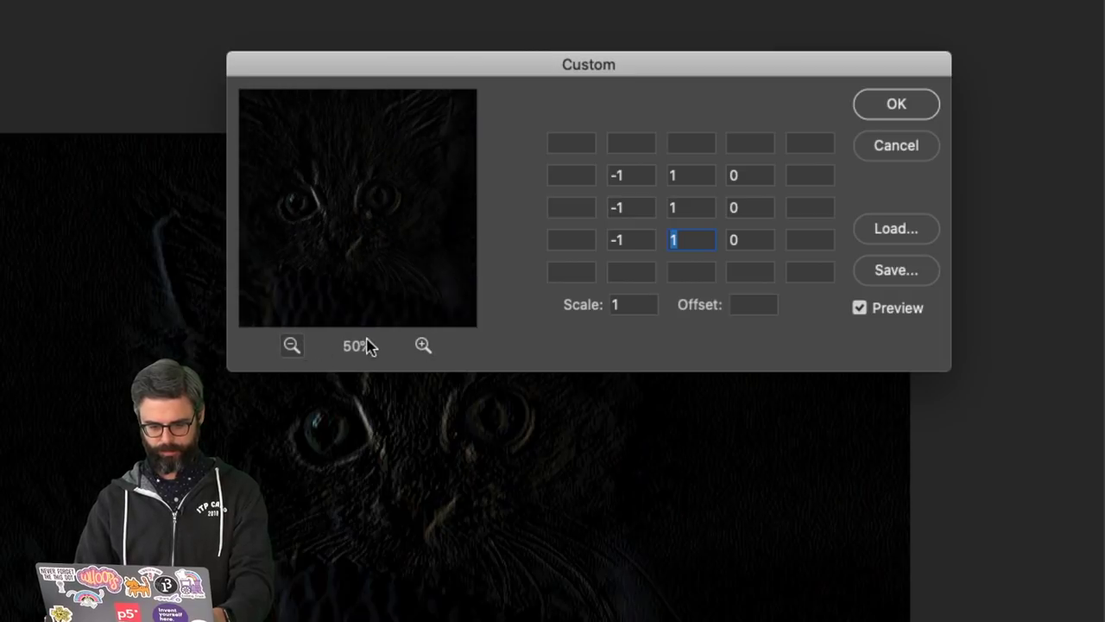
pyautogui.click(422, 345)
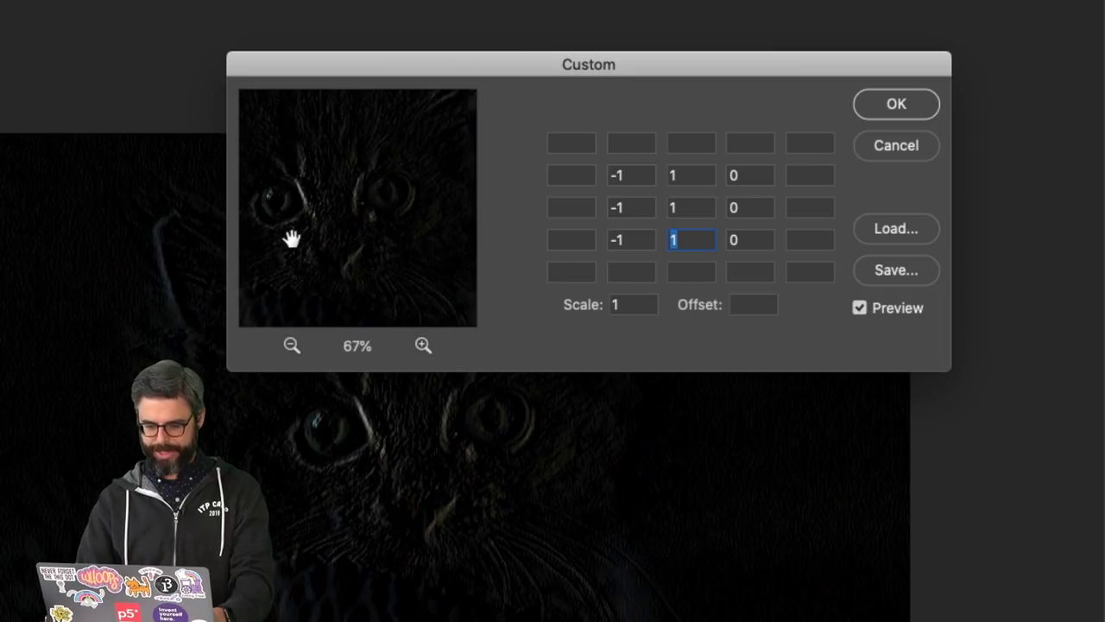
# Step: In the kernel's central 3×3 block, set the whole first column to -2 and the whole middle column to 2
pyautogui.click(633, 176)
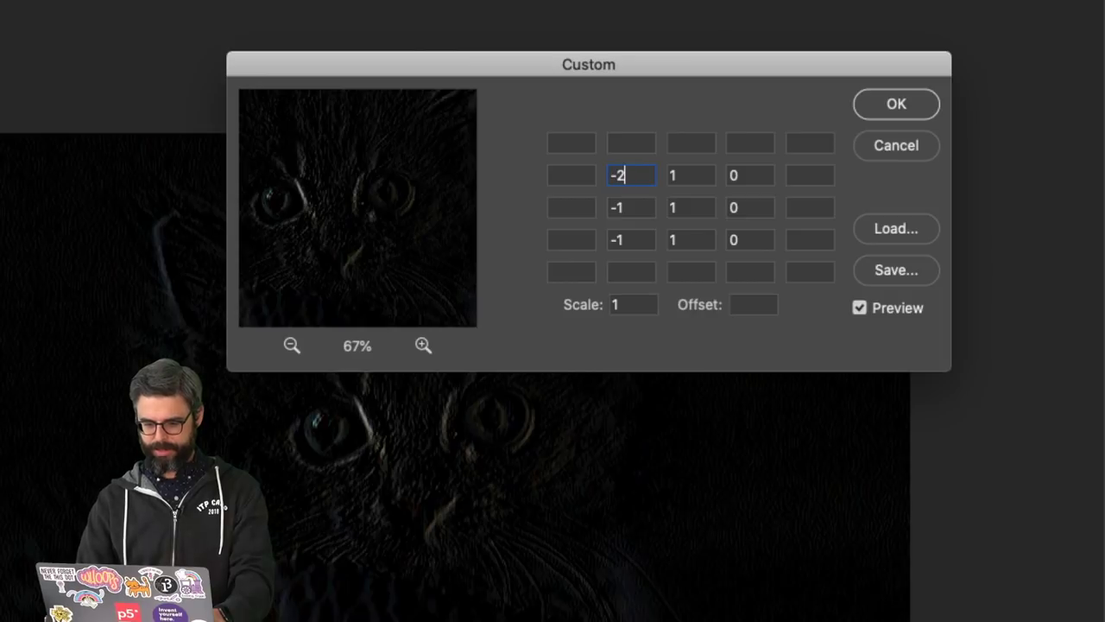
pyautogui.press('BackSpace')
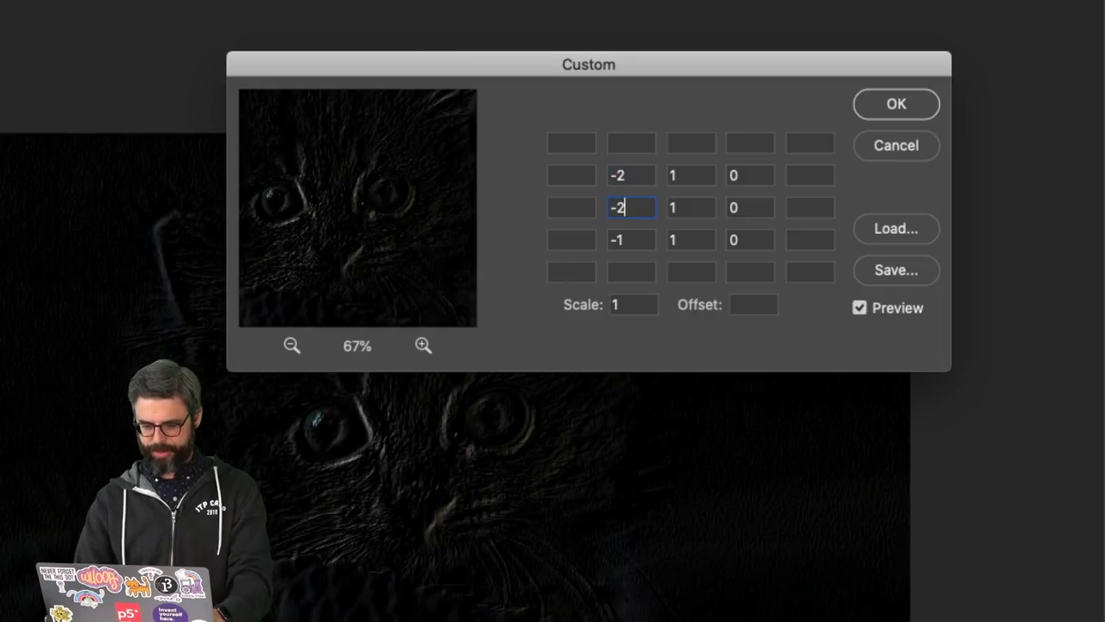
pyautogui.doubleClick(685, 176)
pyautogui.doubleClick(685, 207)
pyautogui.write('2')
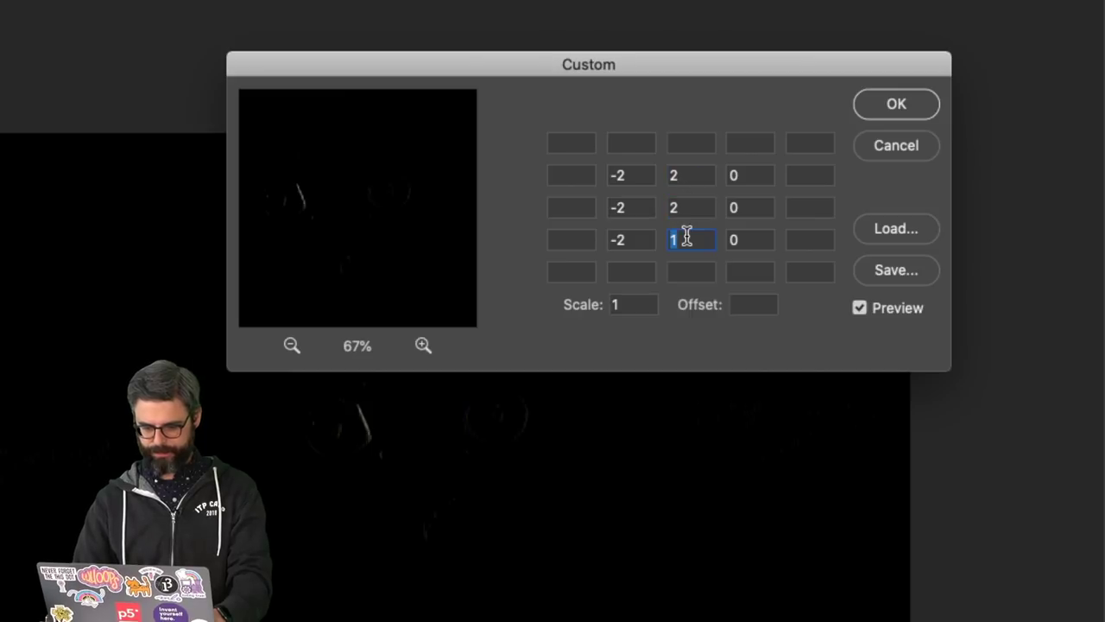
pyautogui.write('2')
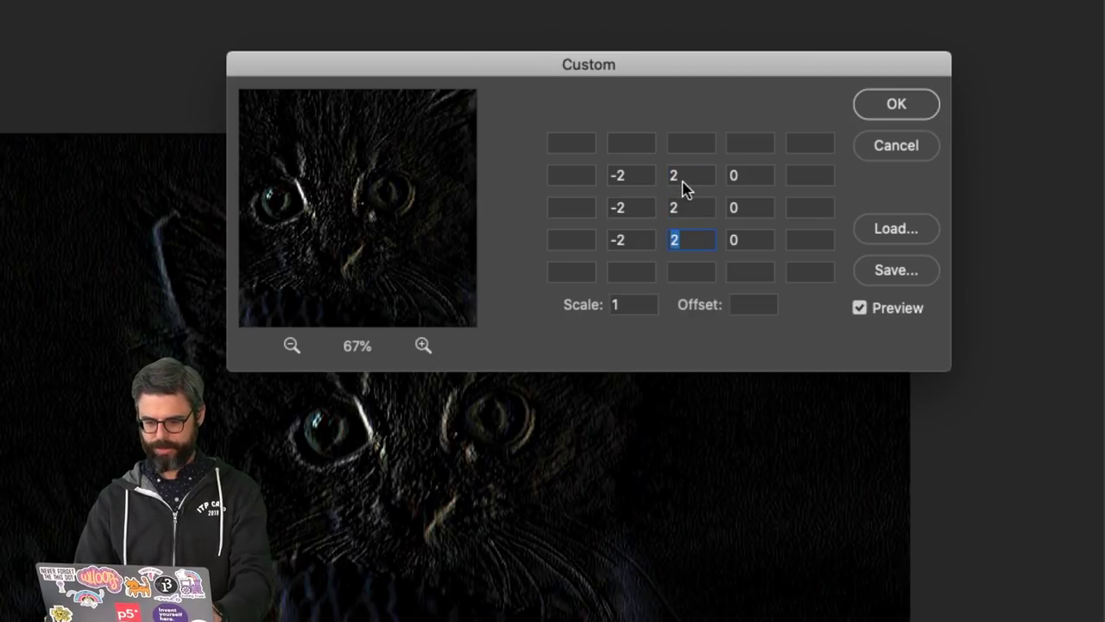
# Step: Strengthen the vertical edge kernel by setting the middle column of the central 3×3 block to 5 and its first column to -5
pyautogui.doubleClick(683, 207)
pyautogui.write('5')
pyautogui.doubleClick(683, 235)
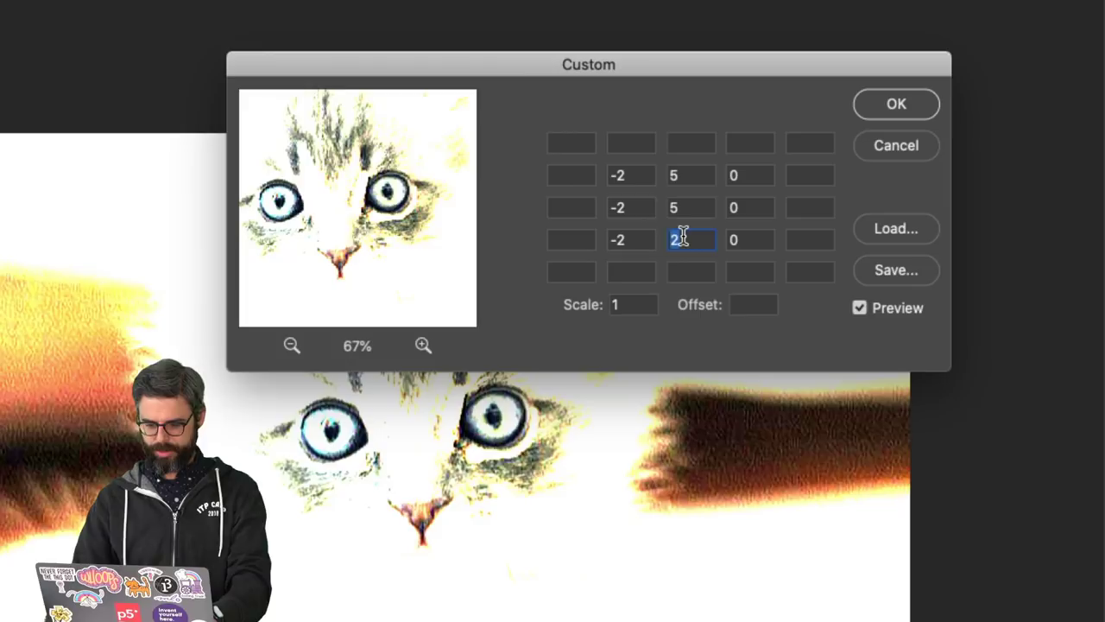
pyautogui.doubleClick(633, 176)
pyautogui.write('-5')
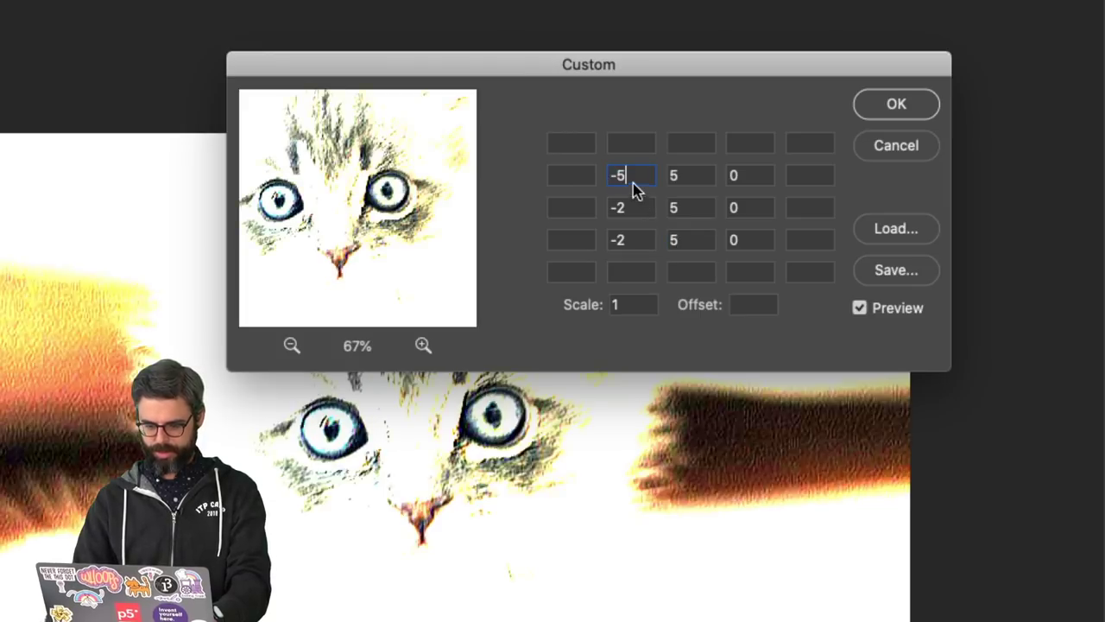
pyautogui.doubleClick(635, 201)
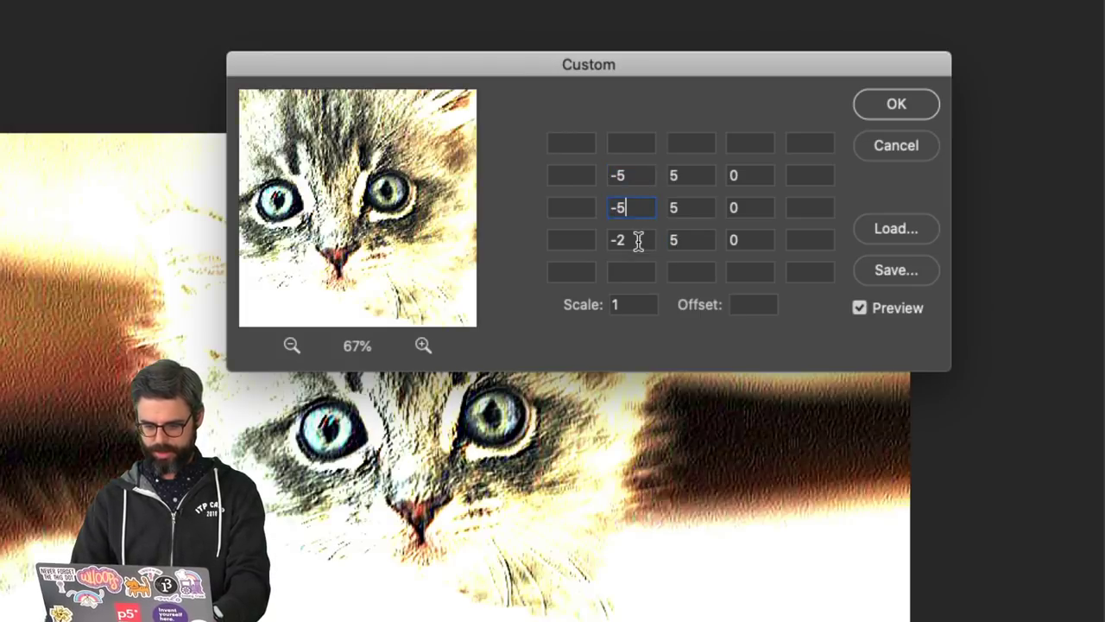
pyautogui.write('-5')
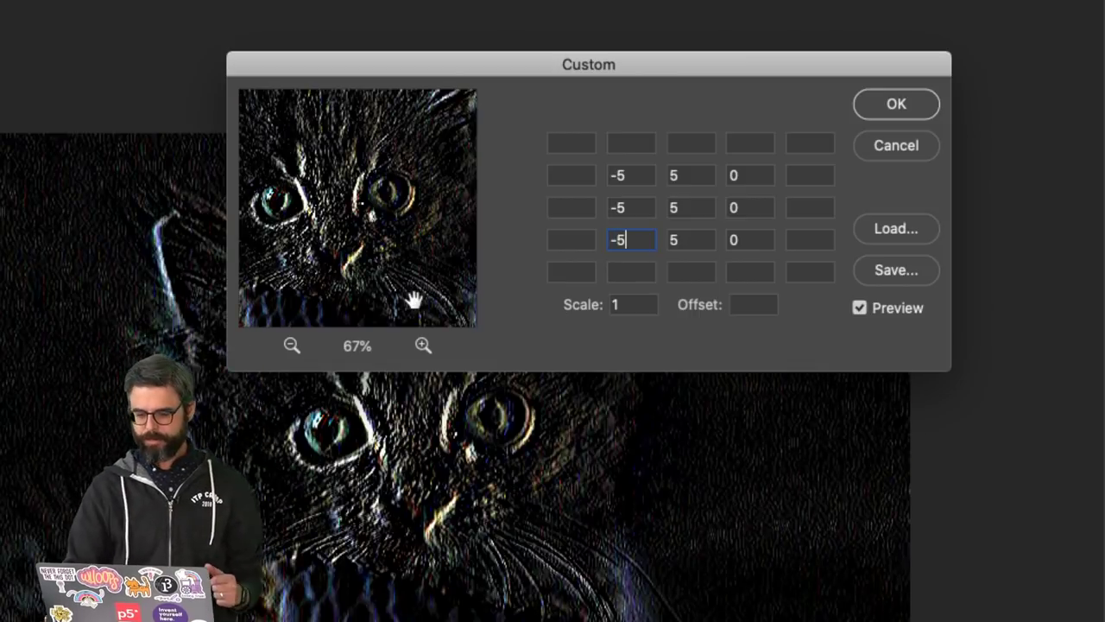
# Step: Toggle the image preview to compare the filtered kitten with the original, leaving the preview off
pyautogui.click(859, 309)
pyautogui.click(859, 310)
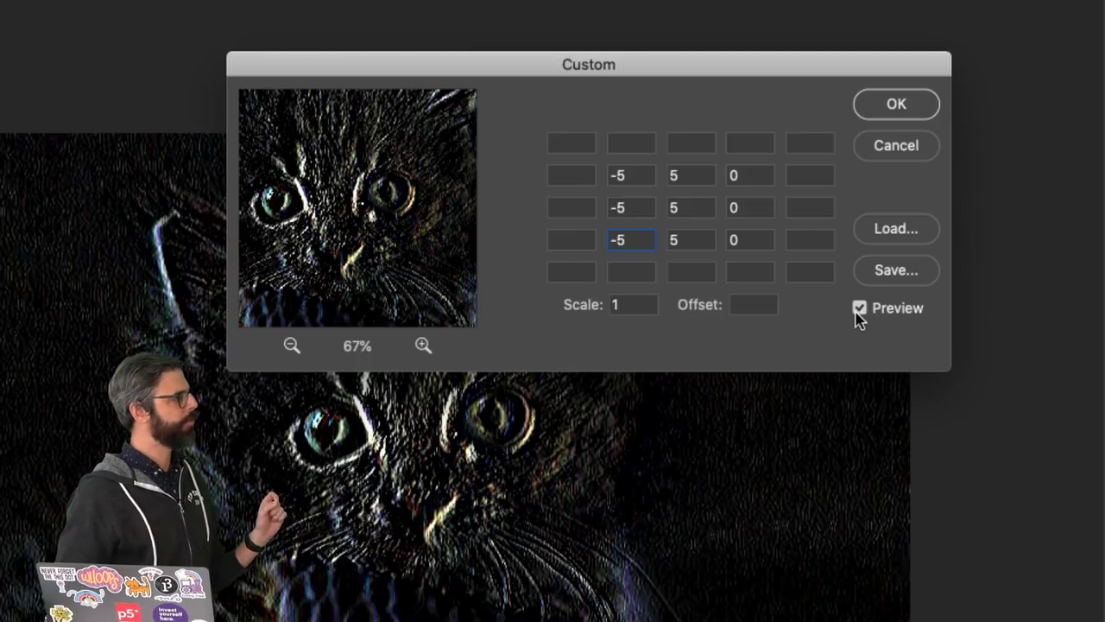
pyautogui.click(859, 309)
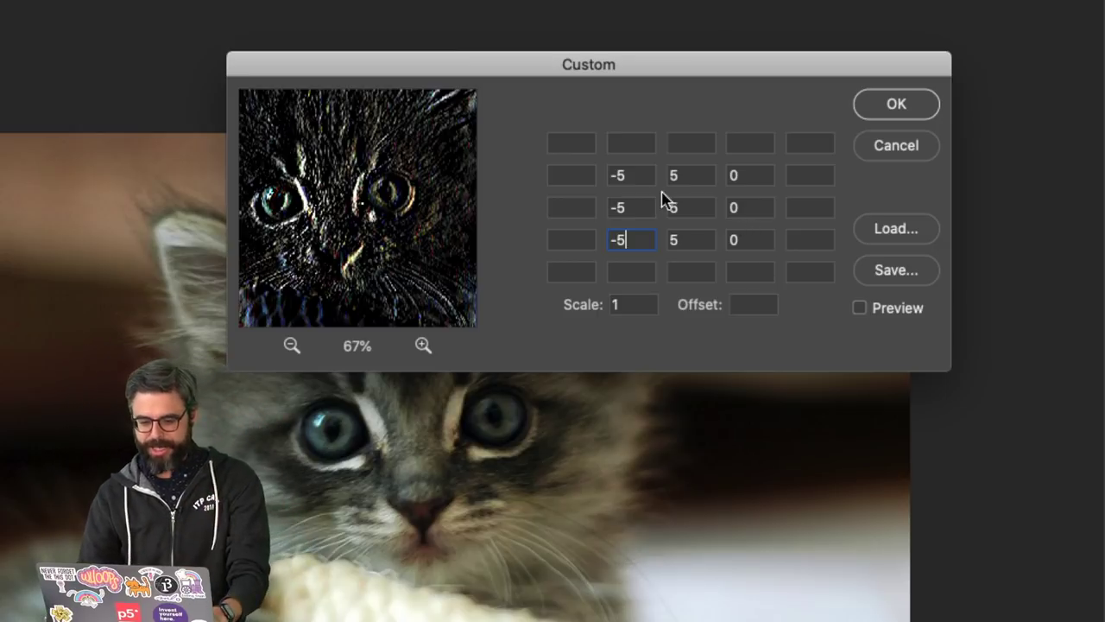
# Step: Mirror the vertical edge kernel by setting the first column of the central 3×3 block to 0 and the last column to -5
pyautogui.press('BackSpace')
pyautogui.write('0')
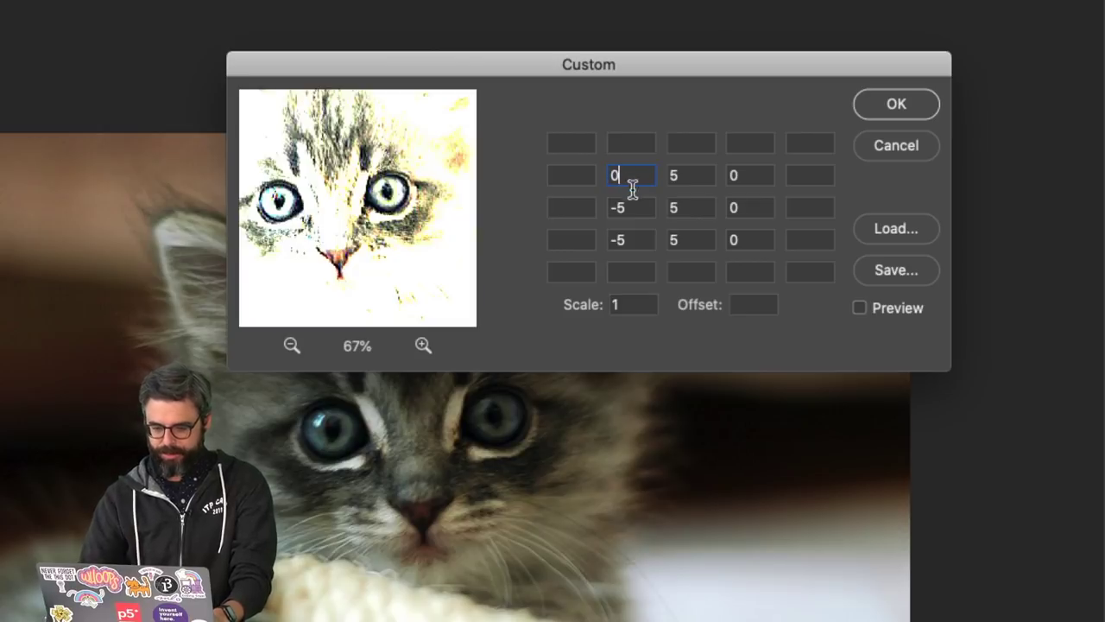
pyautogui.write('0')
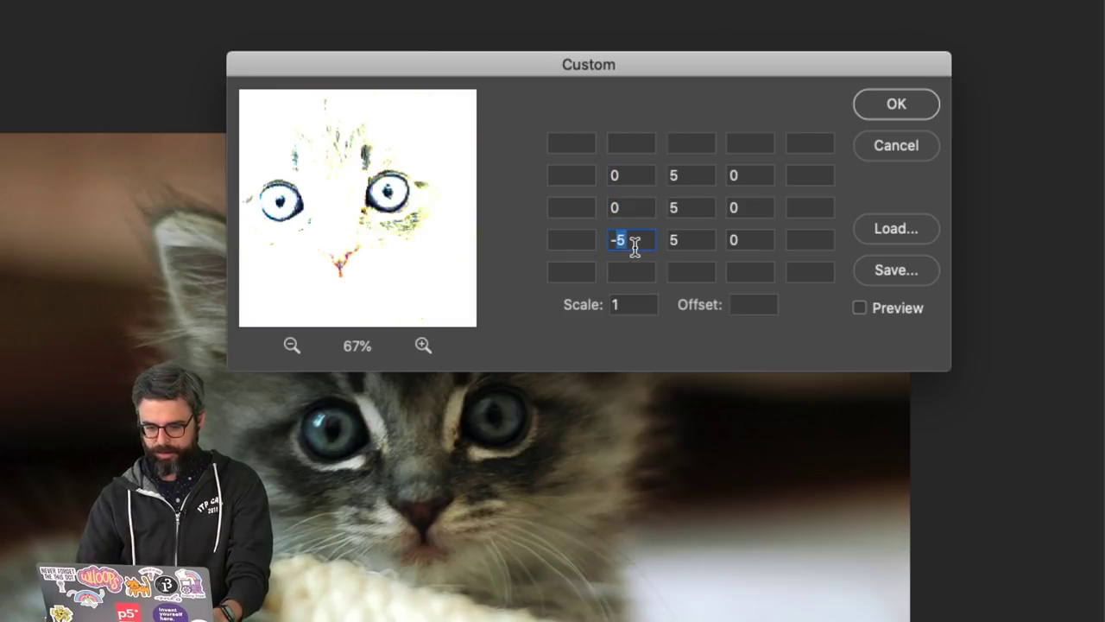
pyautogui.write('-')
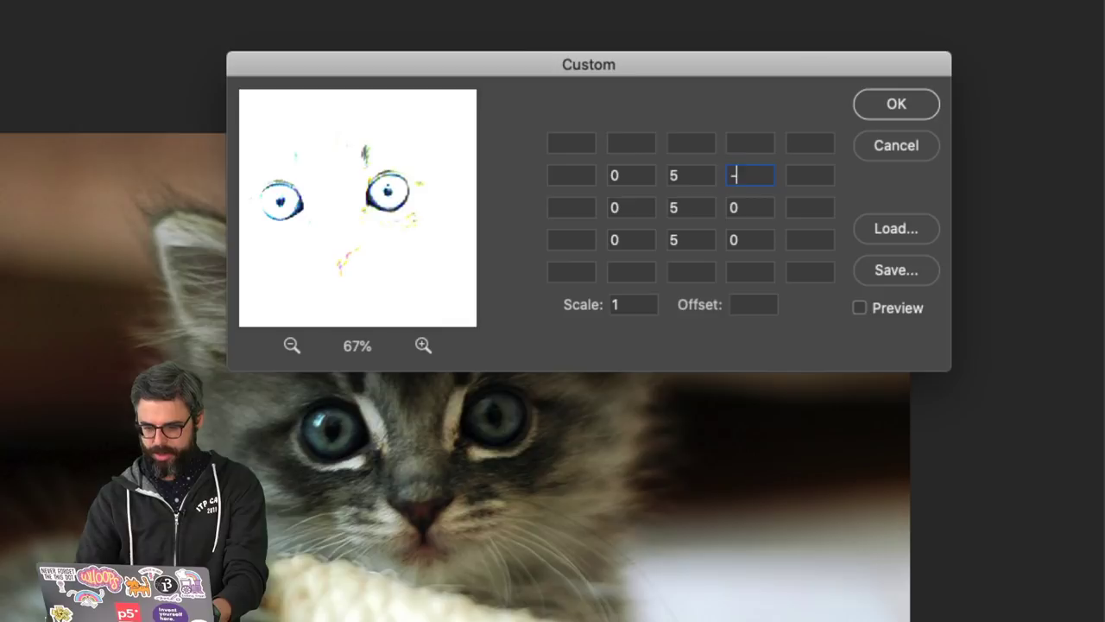
pyautogui.write('5')
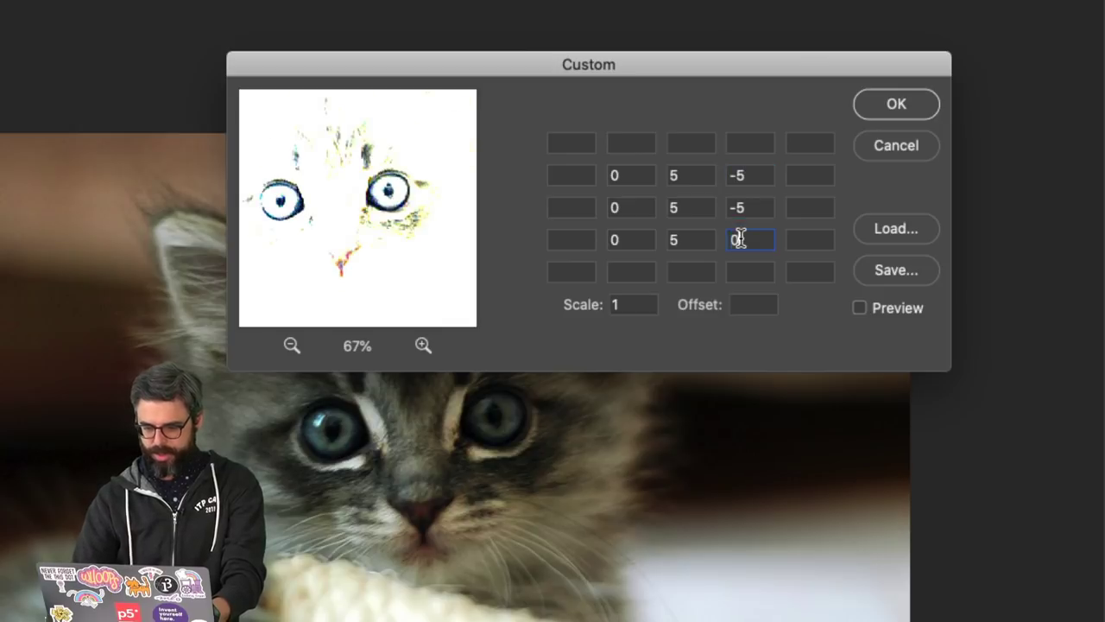
pyautogui.doubleClick(740, 239)
pyautogui.write('-5')
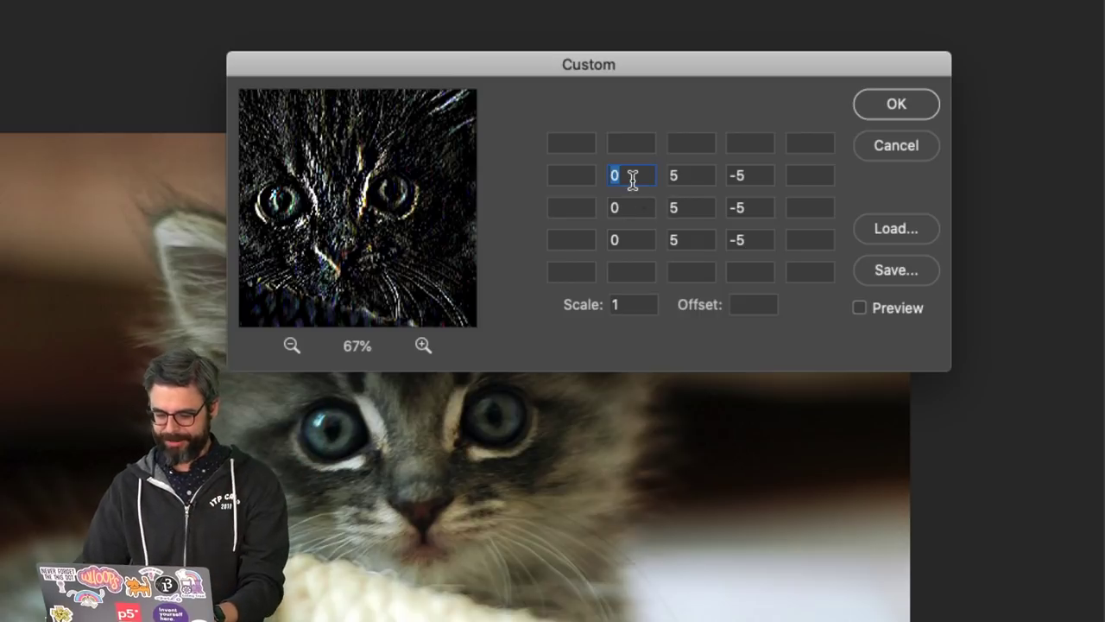
# Step: Set the central 3×3 block's upper row to -5, middle row to 5 and lower row to 0, and briefly preview it on the image
pyautogui.doubleClick(743, 177)
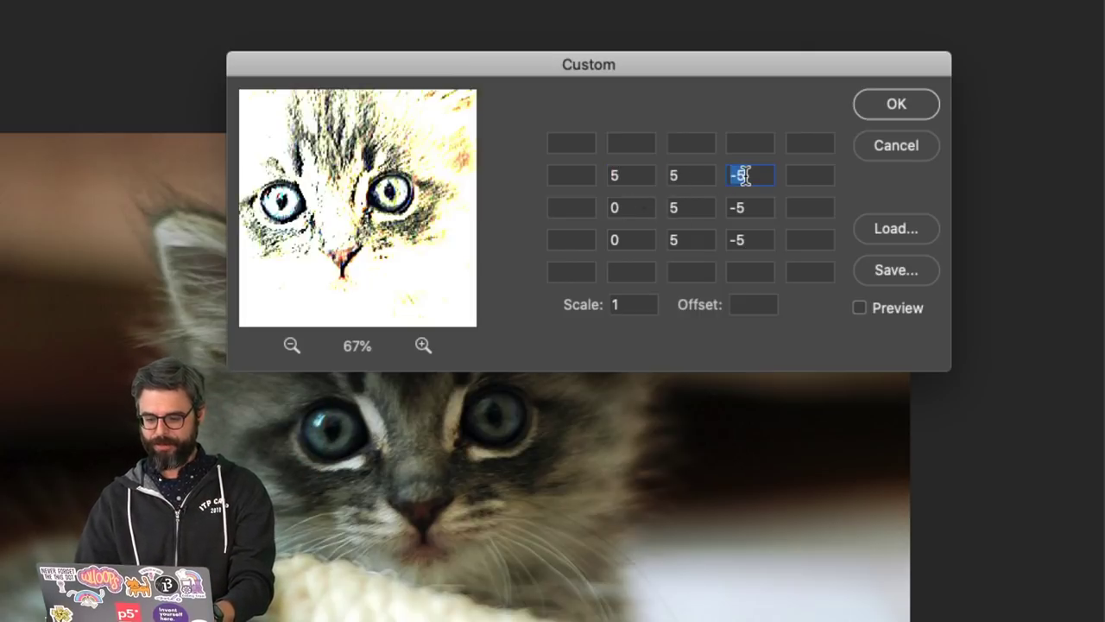
pyautogui.write('-')
pyautogui.press('BackSpace')
pyautogui.write('5')
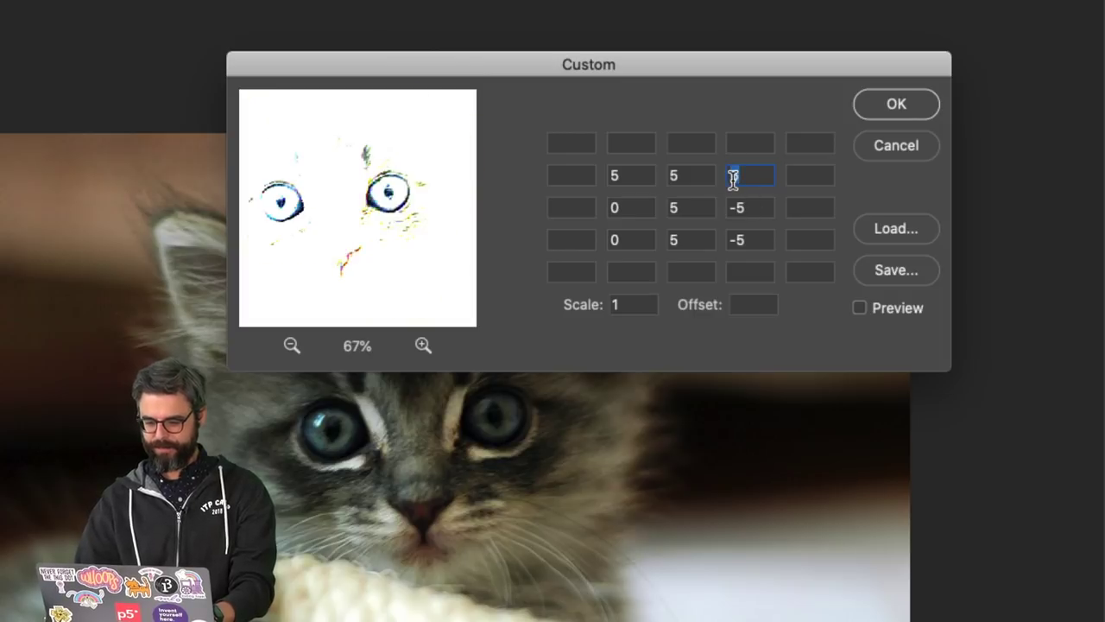
pyautogui.press('BackSpace')
pyautogui.doubleClick(693, 177)
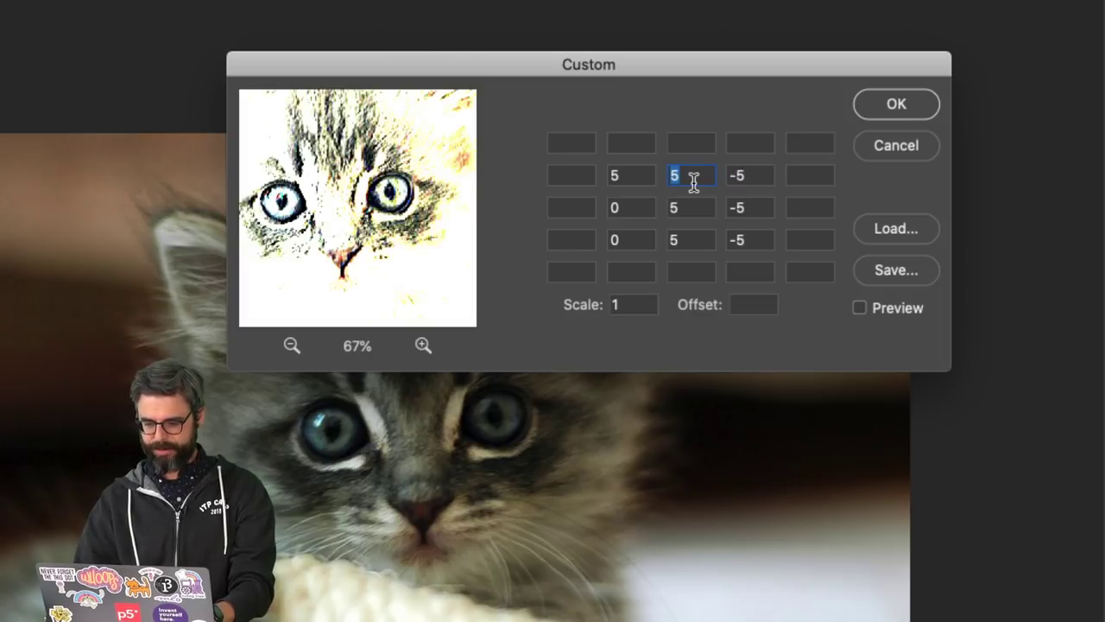
pyautogui.doubleClick(620, 176)
pyautogui.write('-')
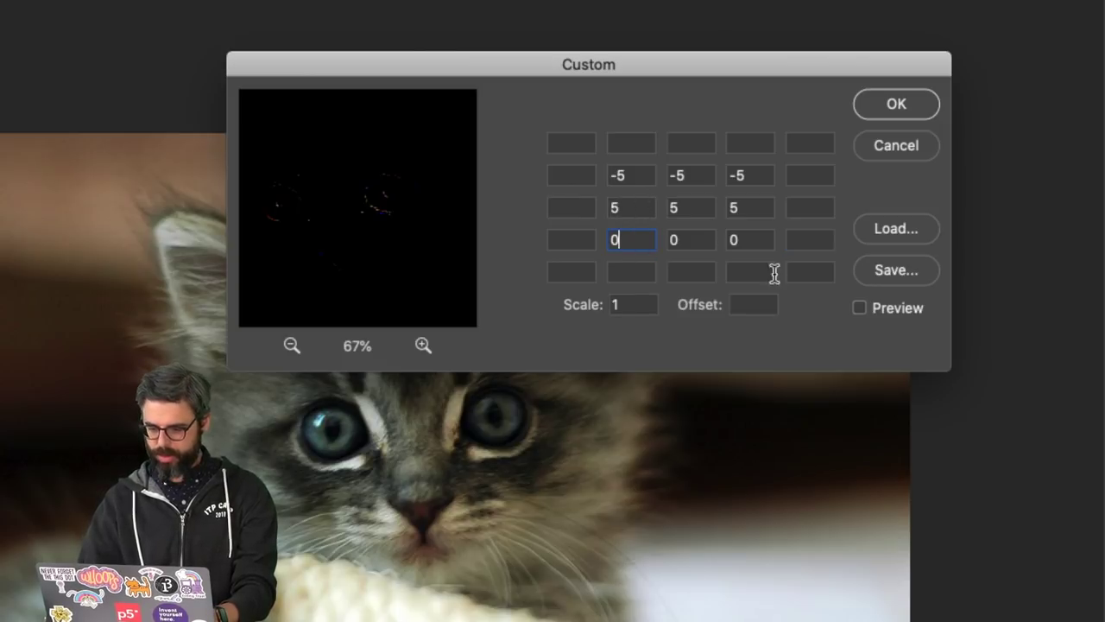
pyautogui.click(859, 309)
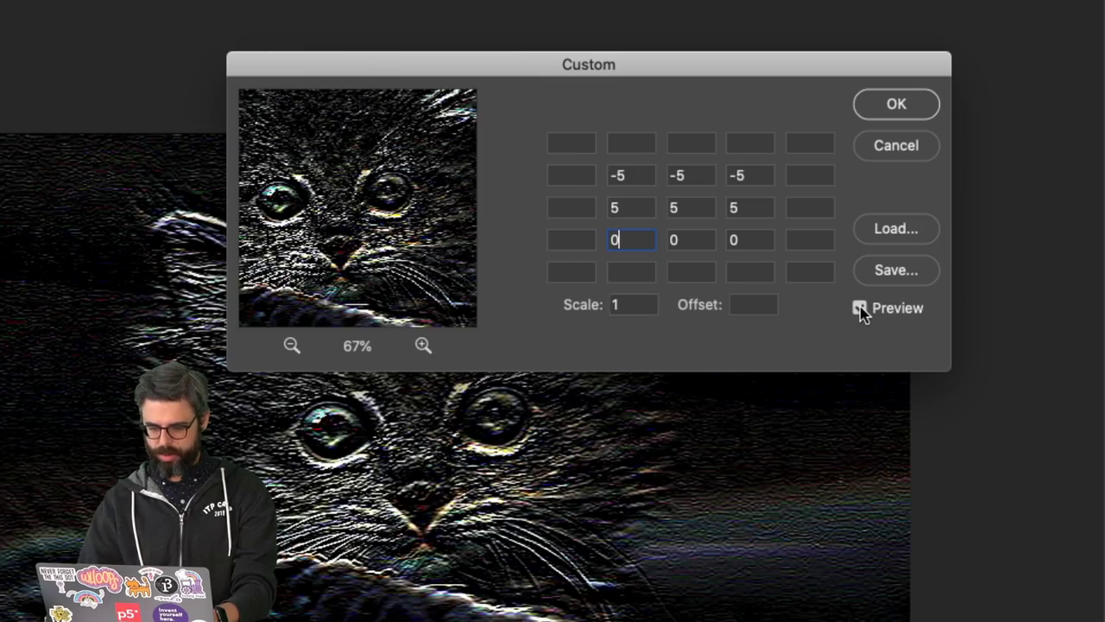
pyautogui.click(859, 309)
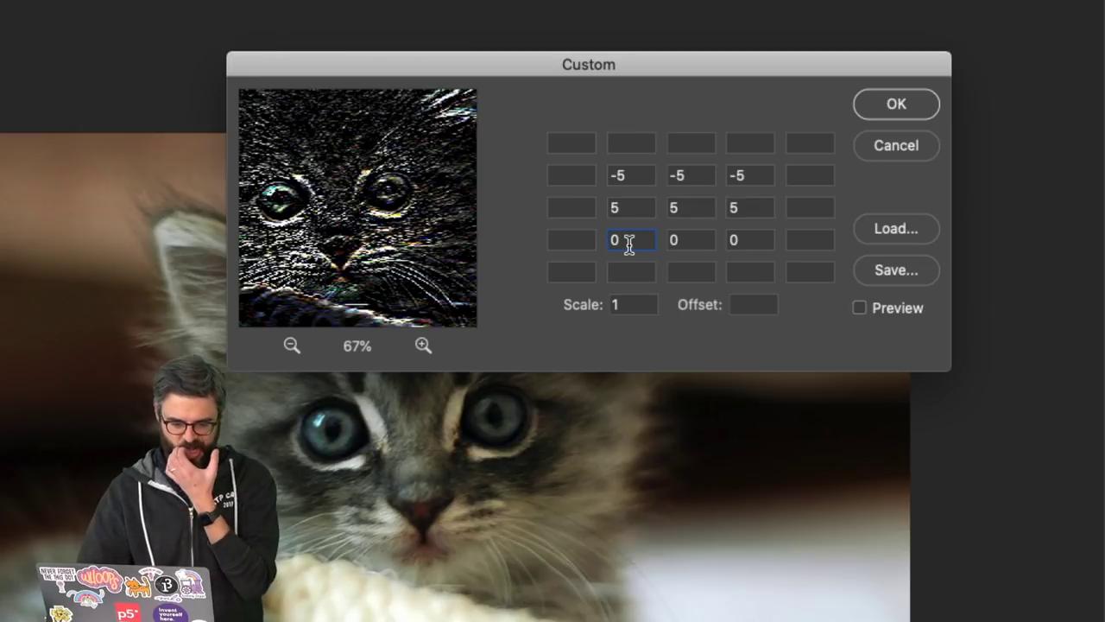